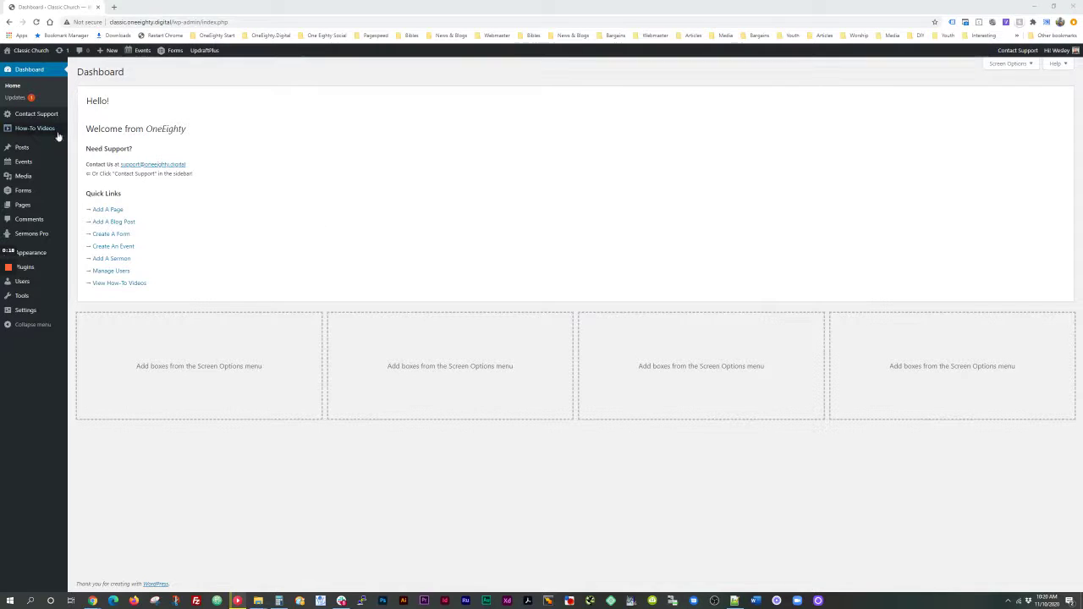
Step: Open the Gravity Forms list, where only the 'Contact Us' form exists
mouse_move(22, 192)
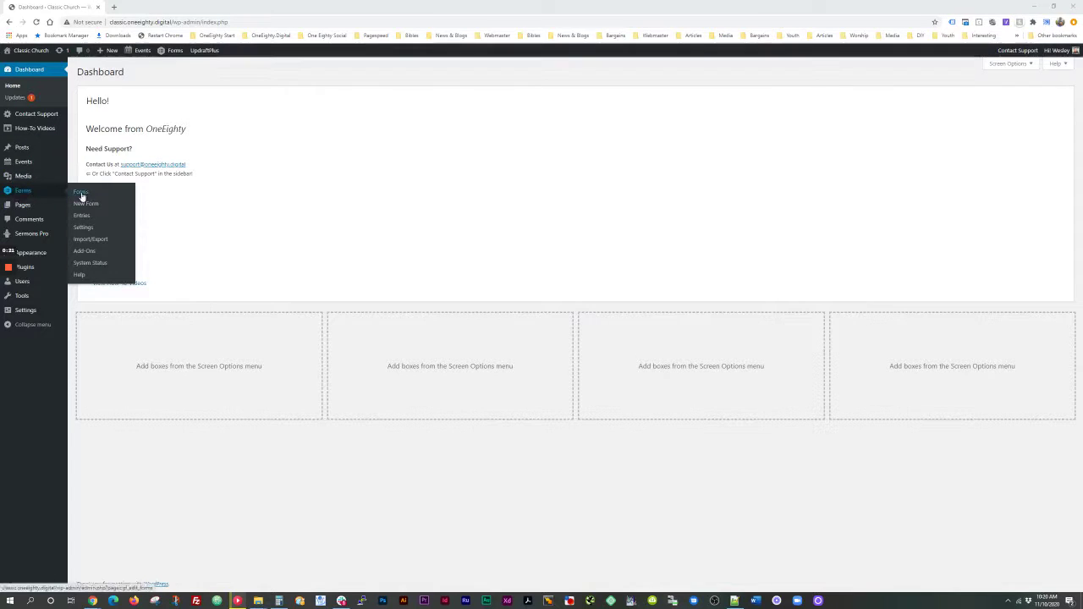
left_click(84, 195)
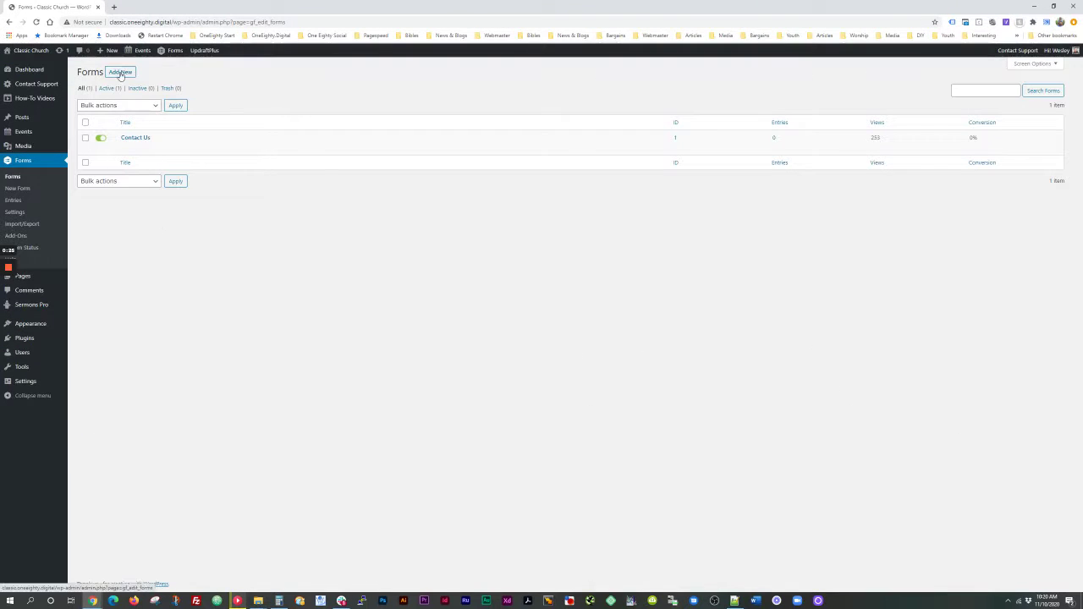
Step: Create a new form titled 'Test Form'
left_click(120, 73)
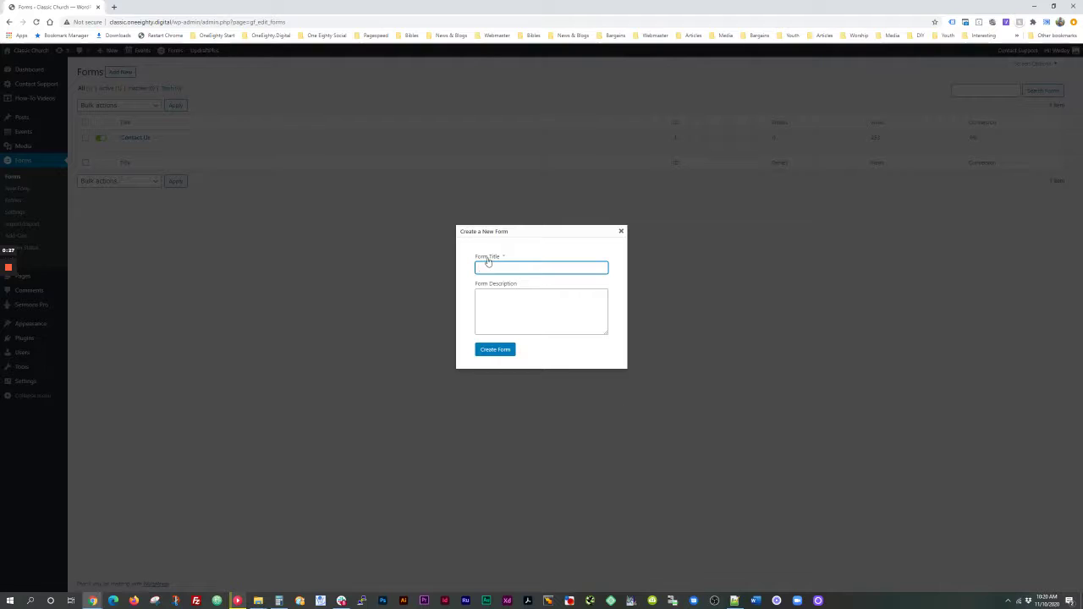
type("Test")
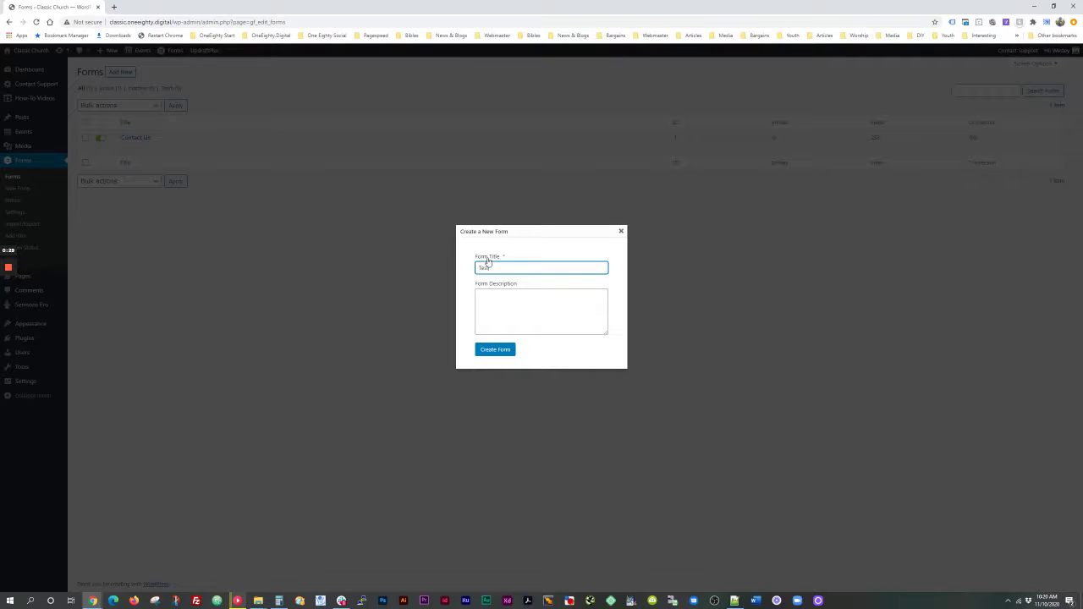
type(" Form")
left_click(489, 349)
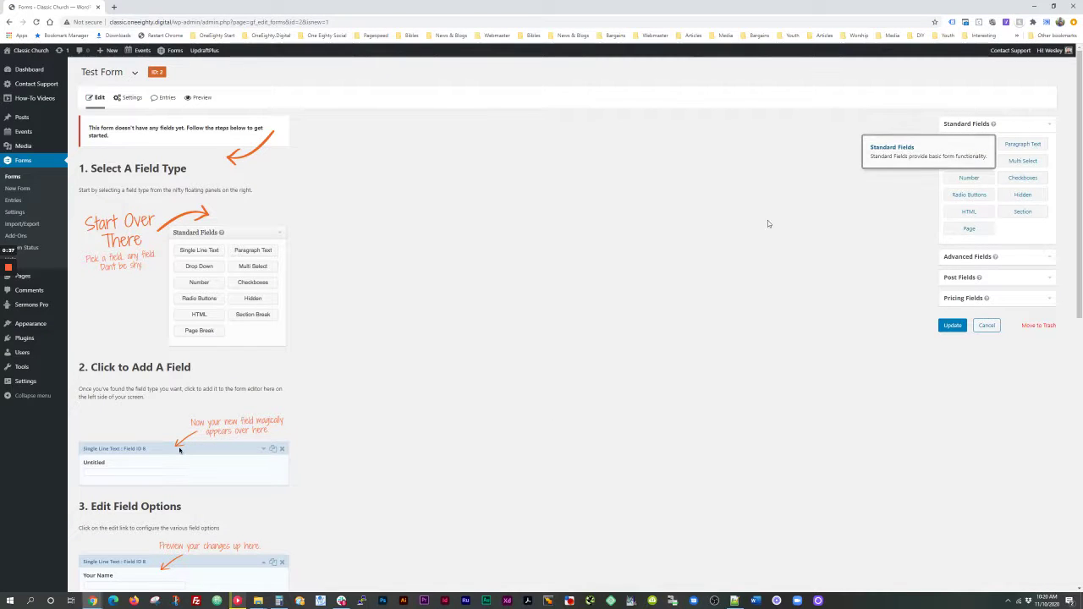
left_click(953, 257)
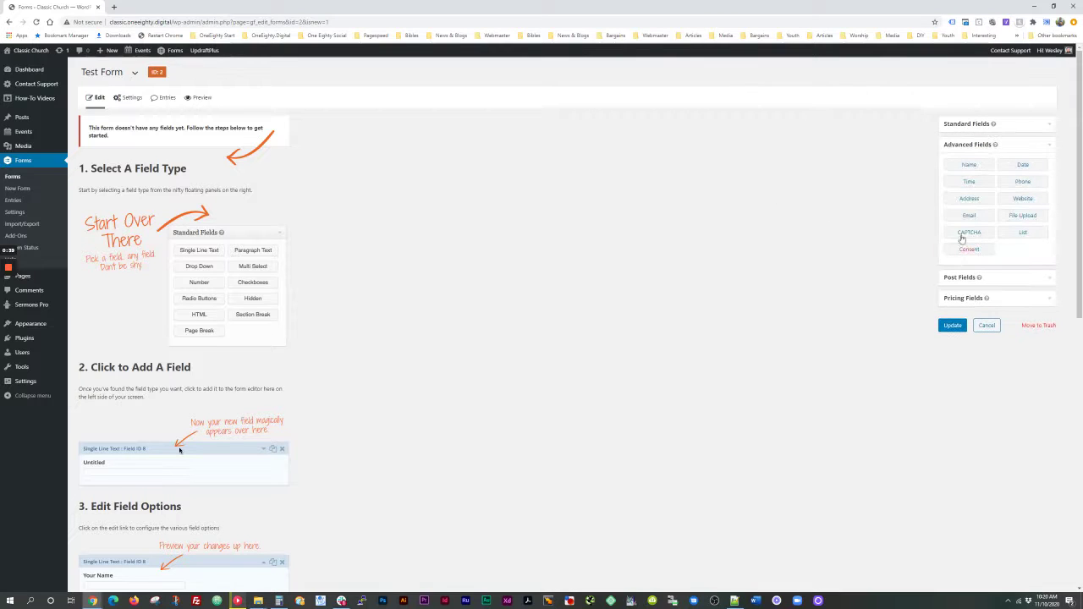
left_click(962, 278)
left_click(964, 266)
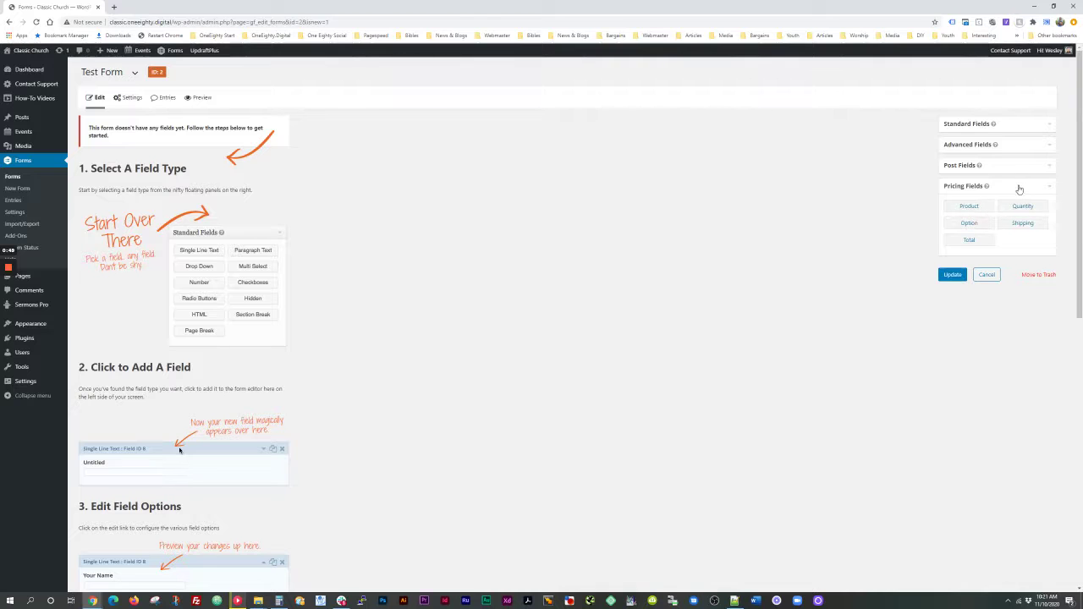
left_click(1015, 186)
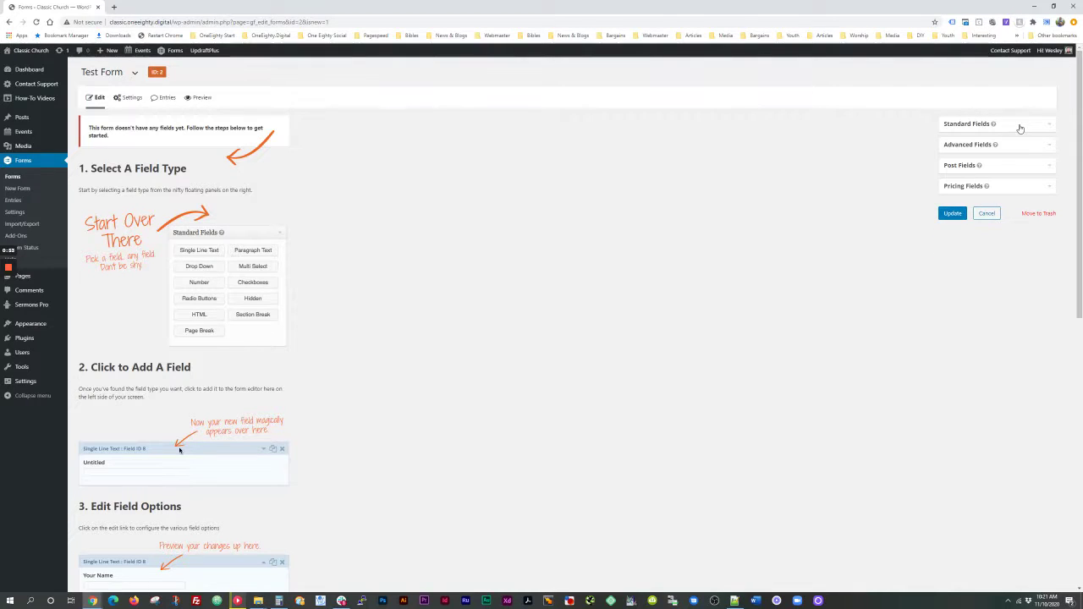
left_click(1020, 128)
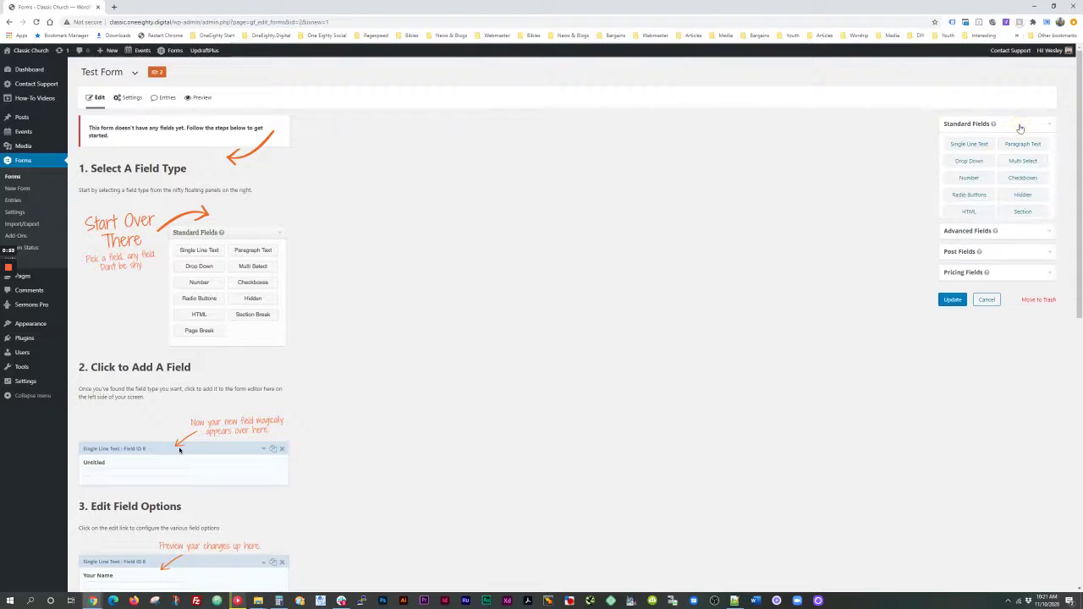
Step: Add Single Line Text, Paragraph Text, Drop Down, Multi Select and Radio Buttons fields
left_click(969, 145)
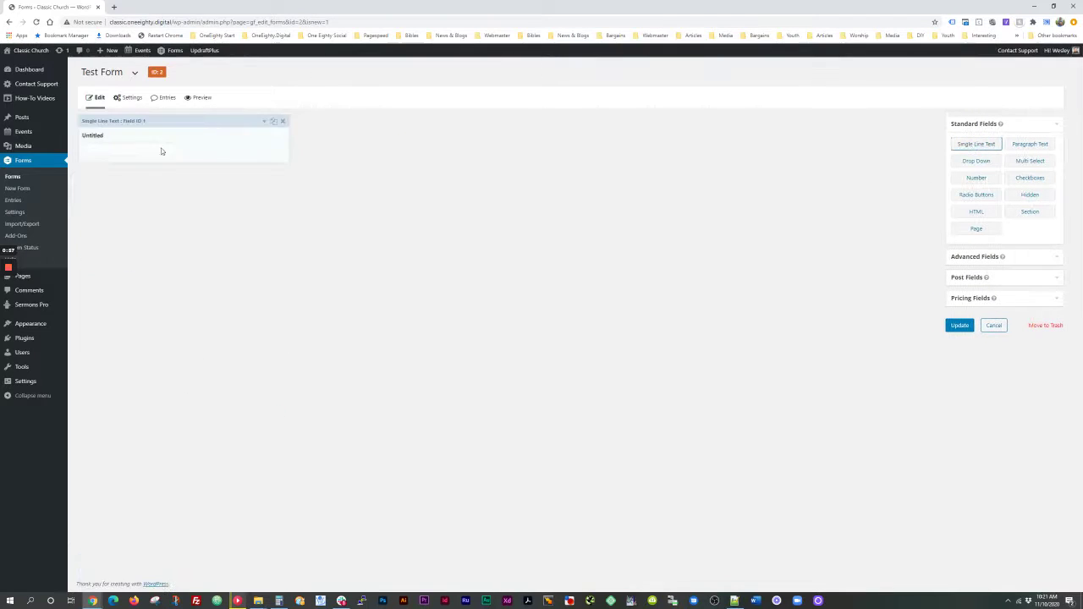
left_click(1036, 148)
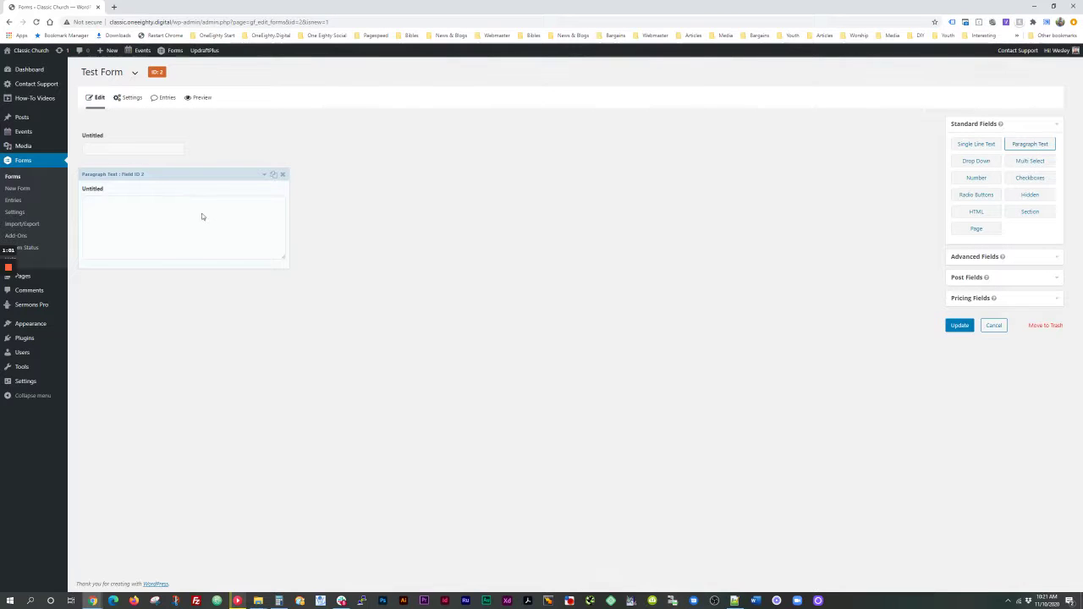
left_click(975, 161)
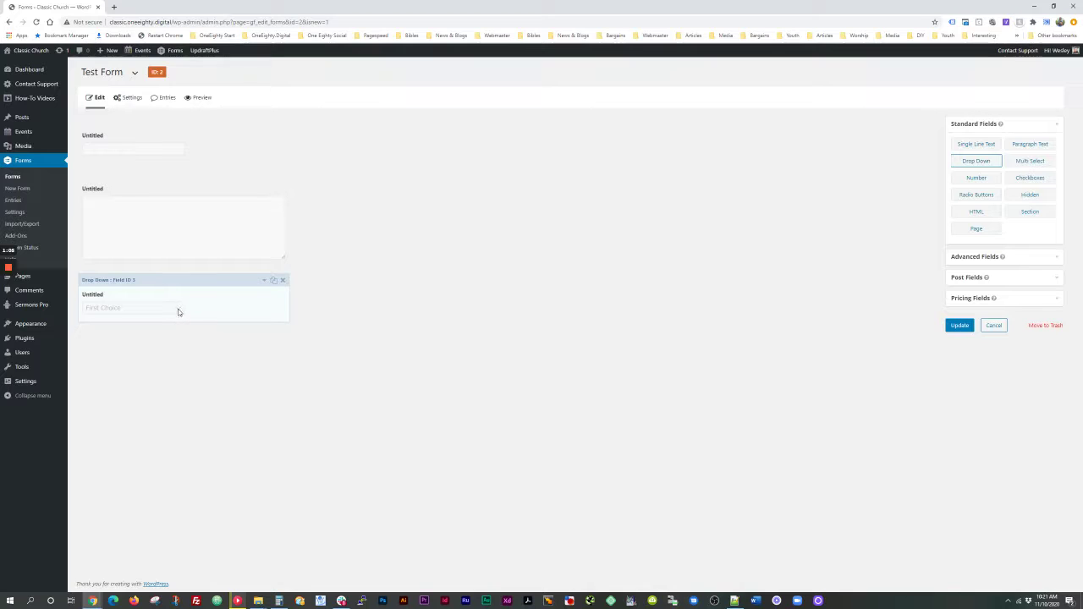
left_click(1031, 162)
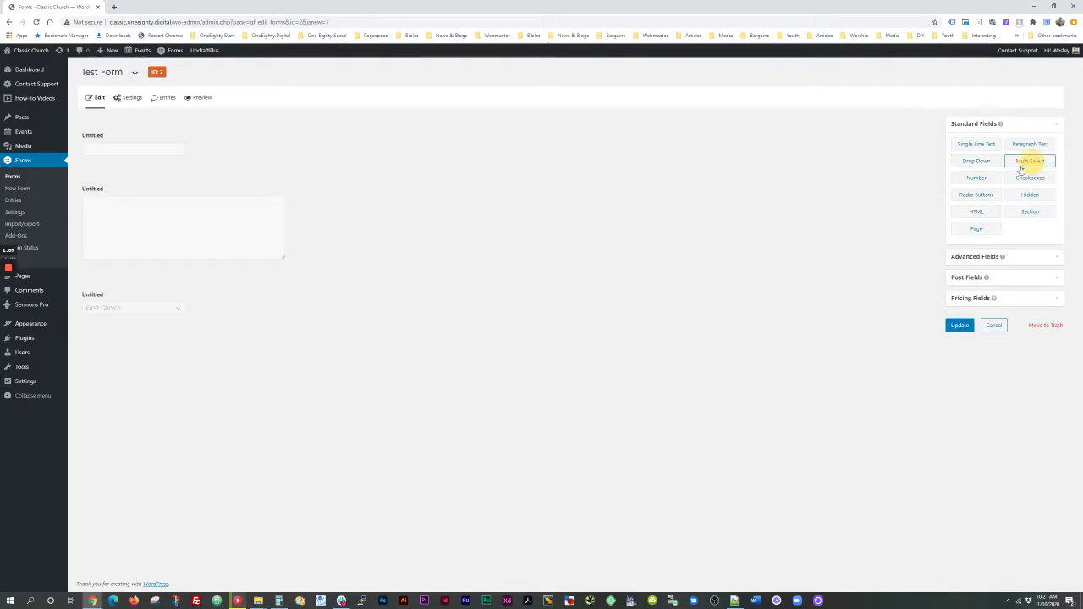
left_click(976, 195)
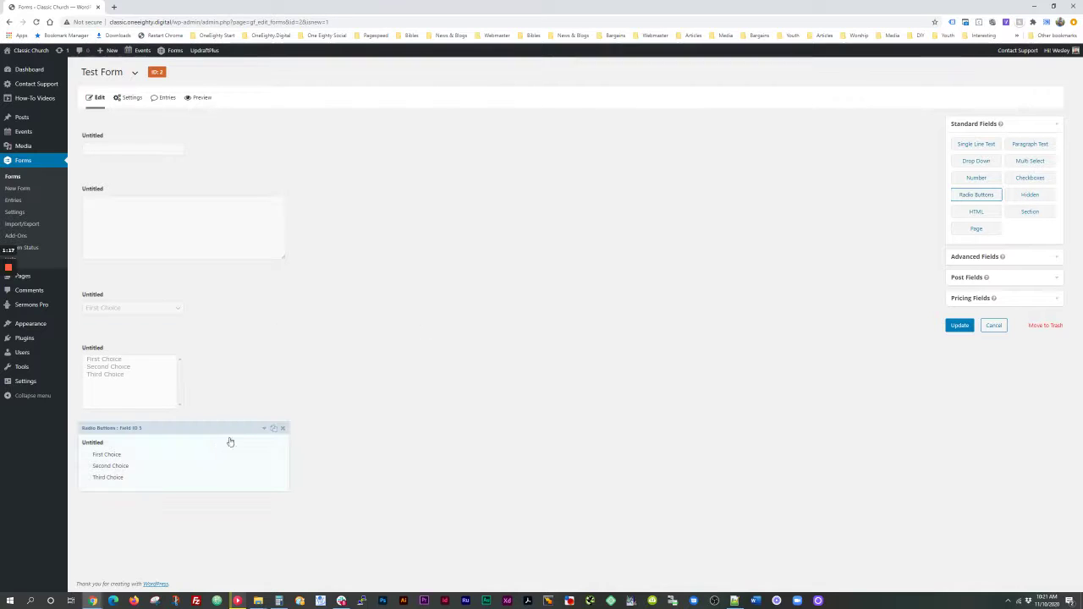
Step: Delete the radio buttons, multi select, drop down, paragraph and single line fields, confirming each
left_click(283, 428)
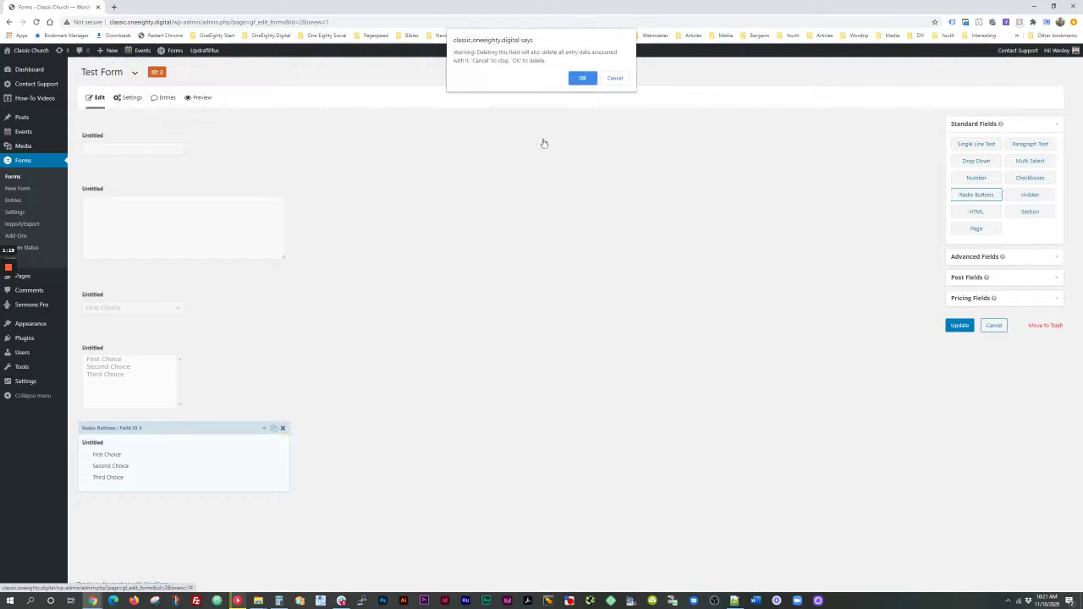
left_click(582, 80)
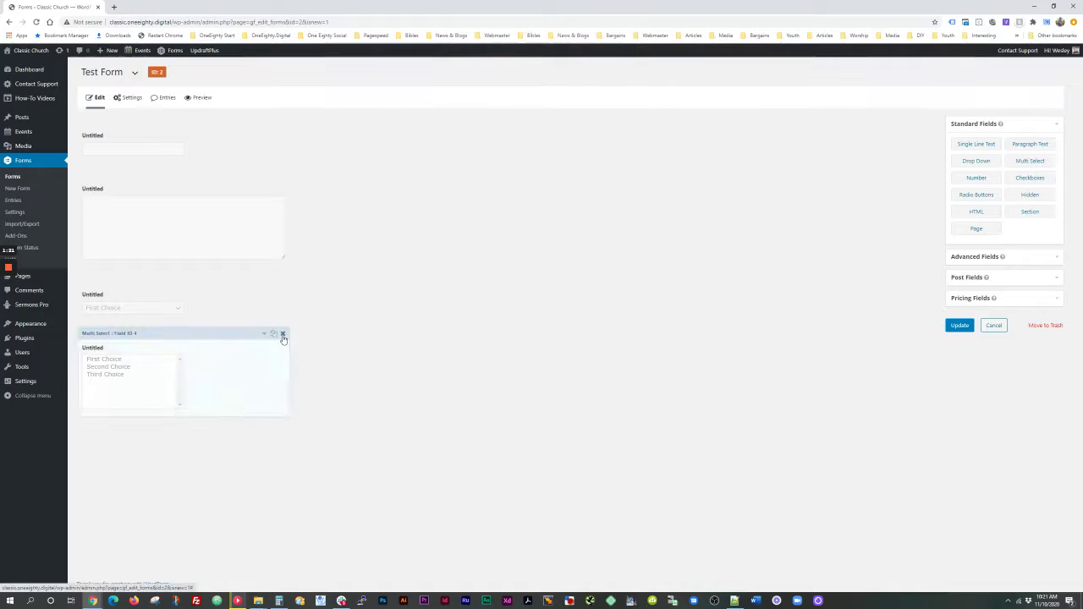
left_click(282, 334)
left_click(582, 78)
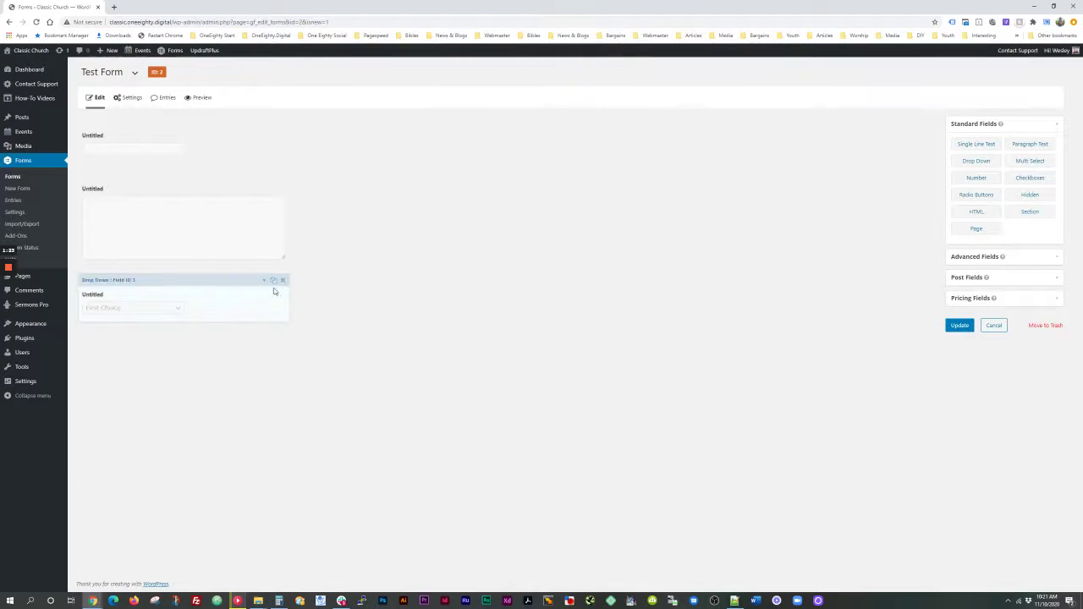
left_click(285, 281)
left_click(580, 77)
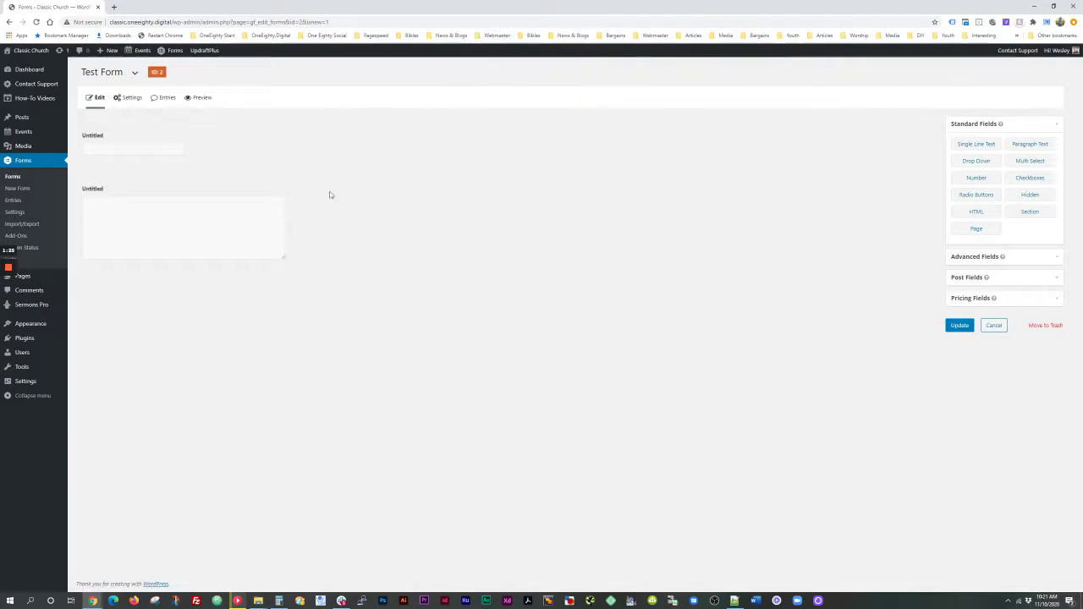
left_click(283, 173)
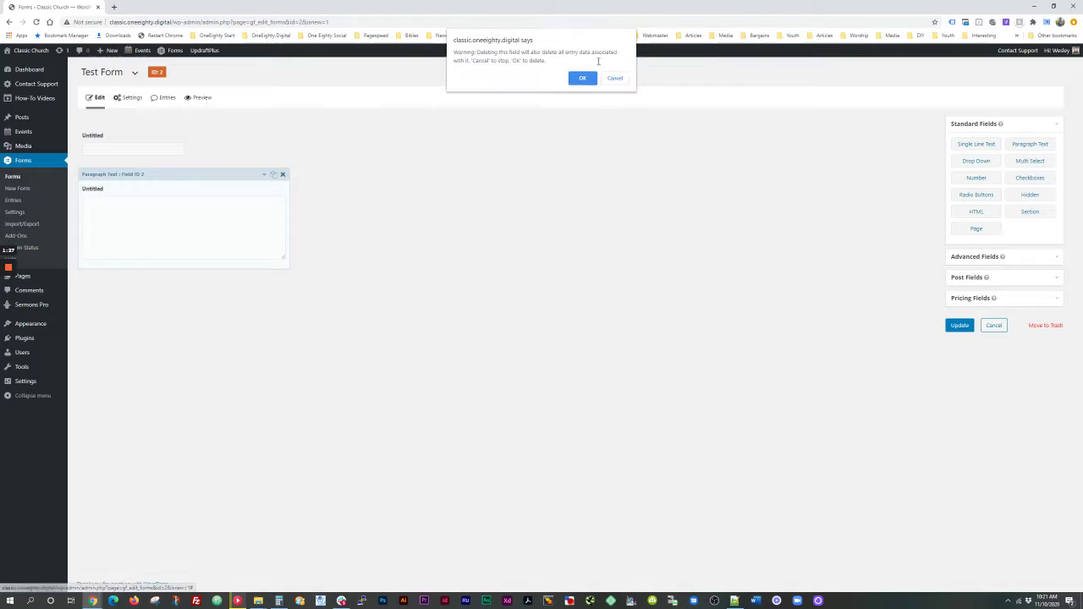
left_click(581, 78)
left_click(282, 121)
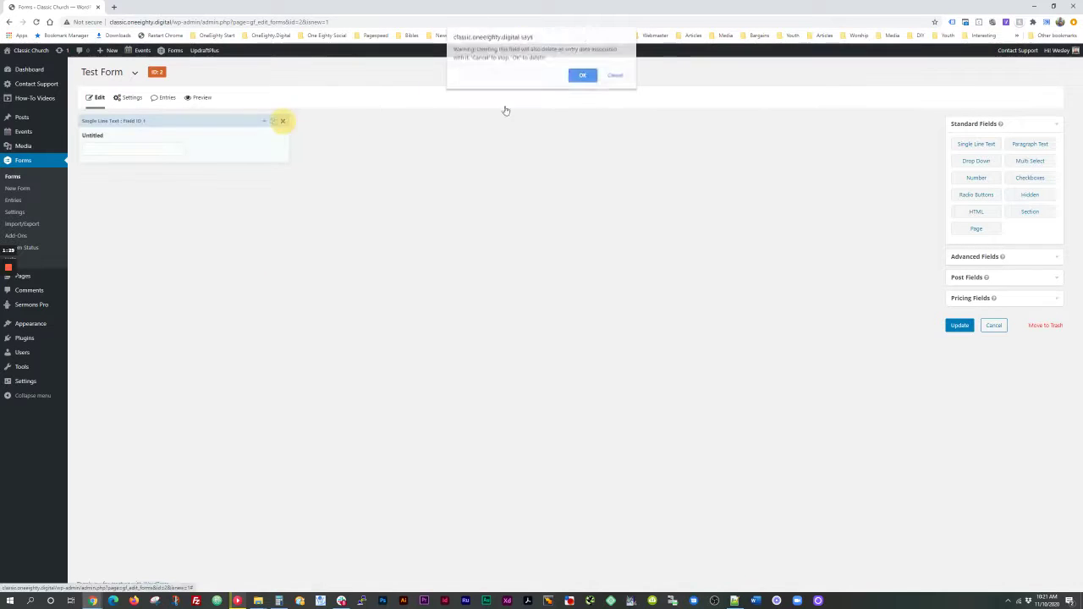
left_click(582, 78)
left_click(968, 258)
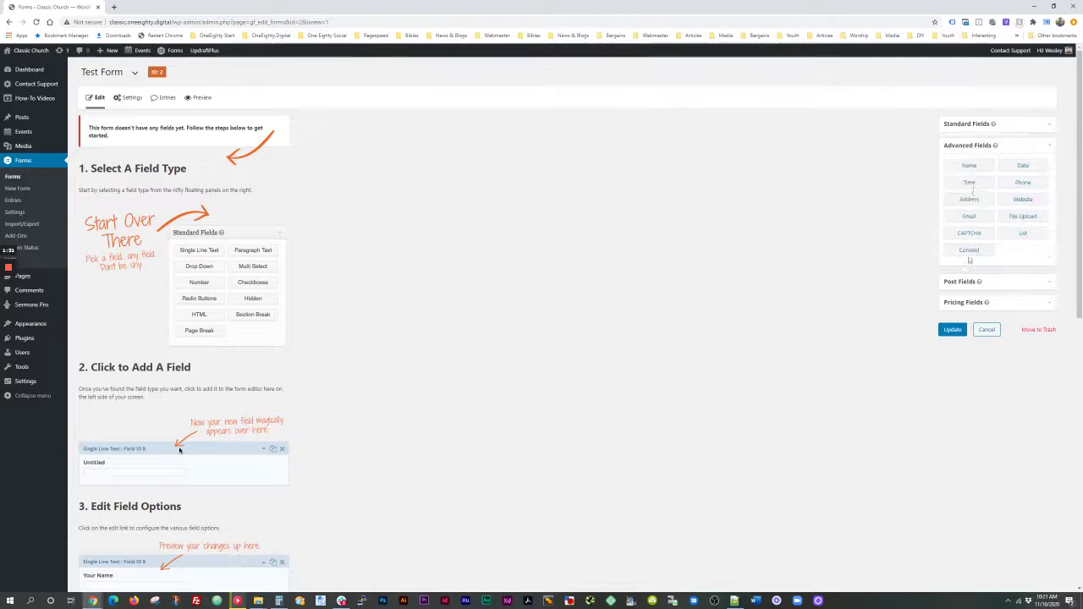
Step: Add Name, Phone, Address and Email fields, move Email below Name, and update the form
left_click(965, 169)
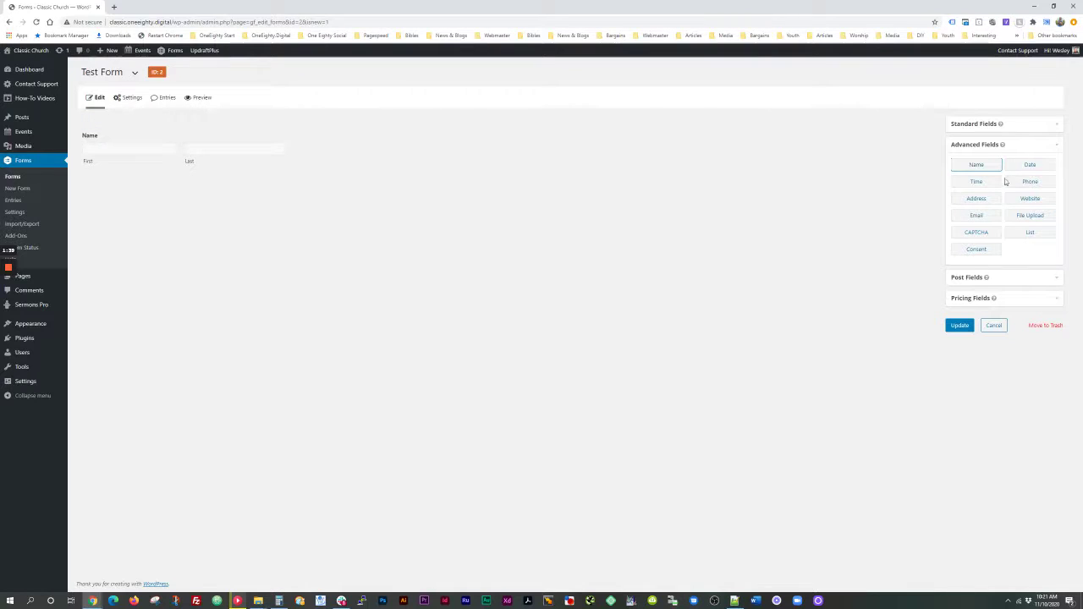
left_click(1032, 184)
left_click(975, 199)
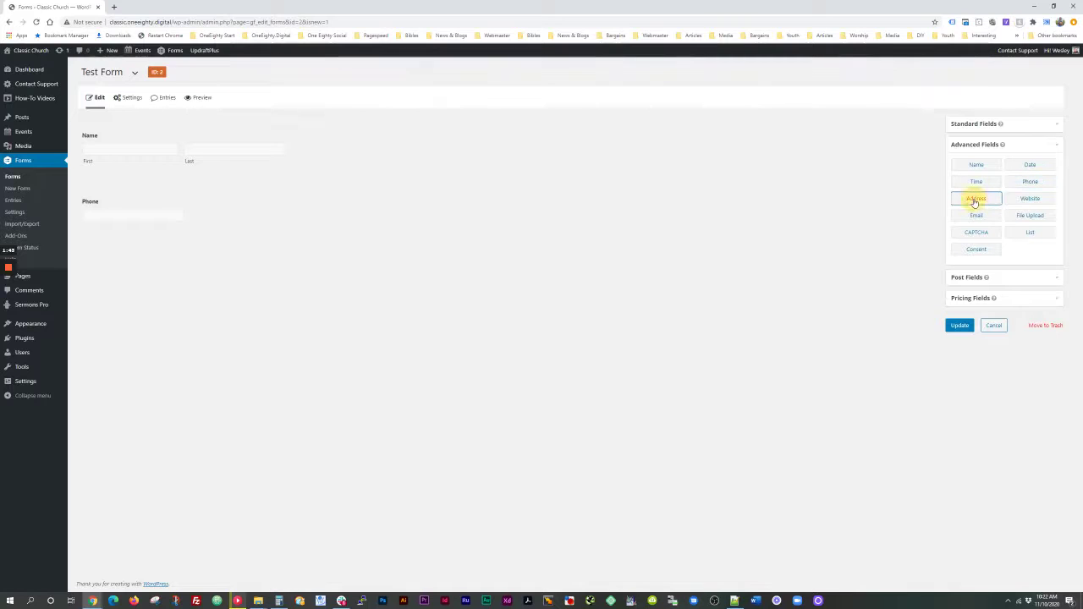
left_click(977, 215)
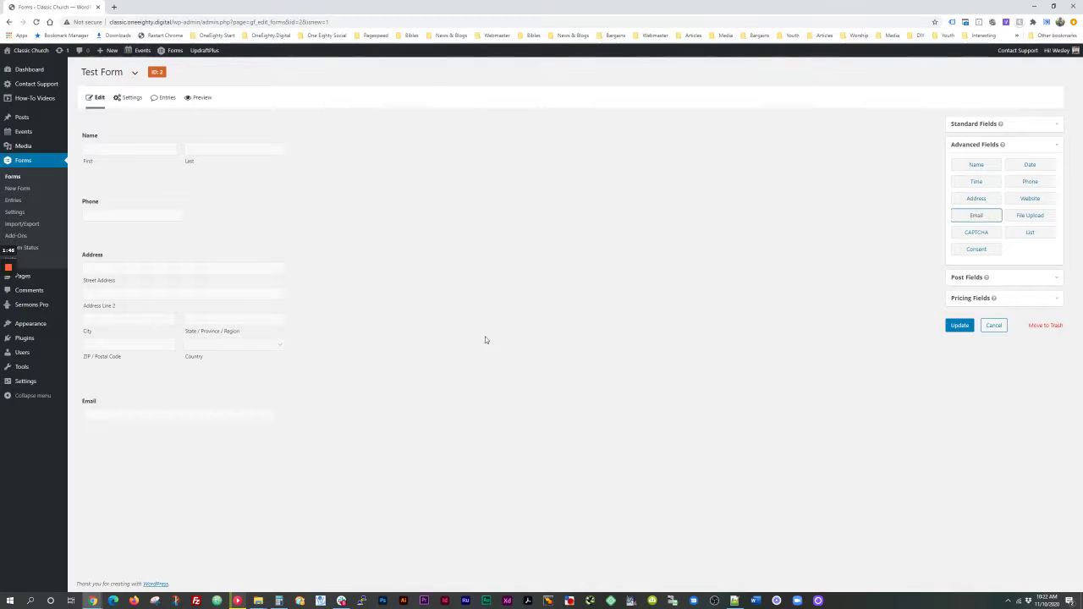
left_click_drag(93, 390, 108, 201)
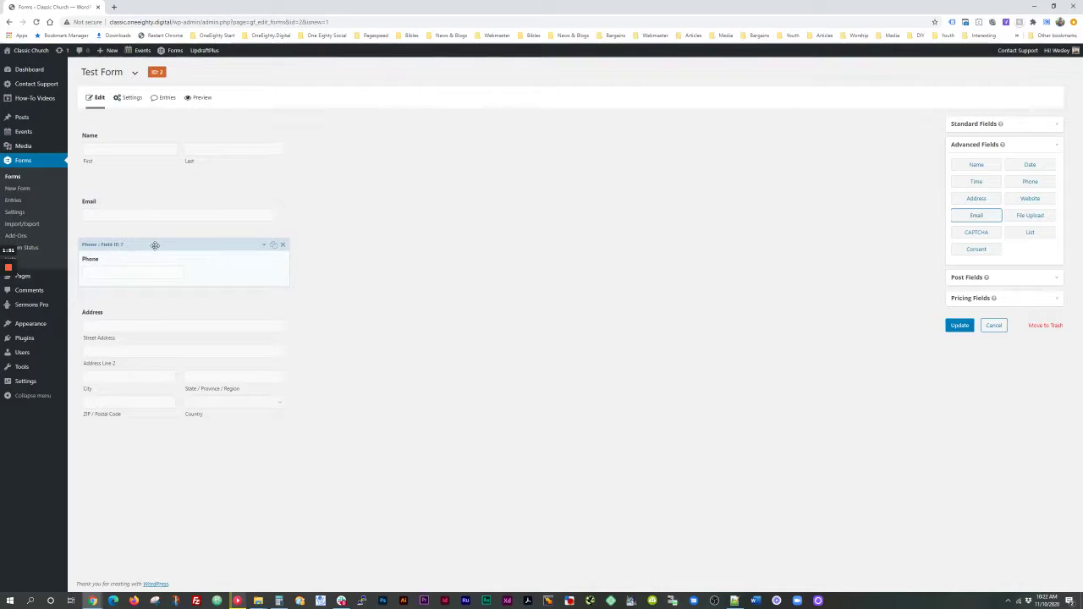
mouse_move(155, 246)
left_mouse_down()
mouse_move(155, 386)
mouse_move(157, 254)
left_mouse_up()
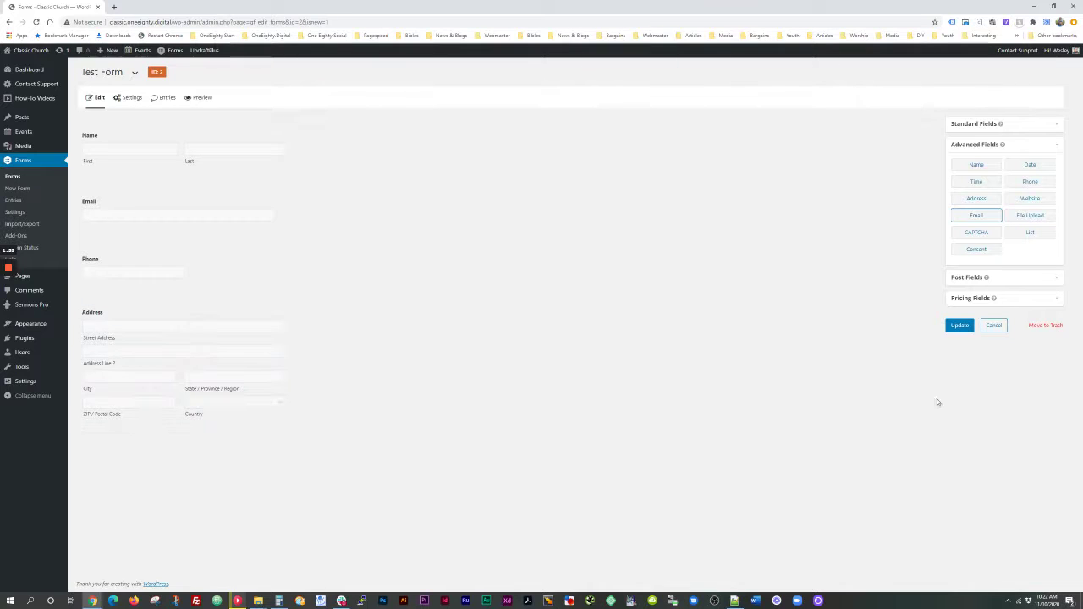
left_click(956, 327)
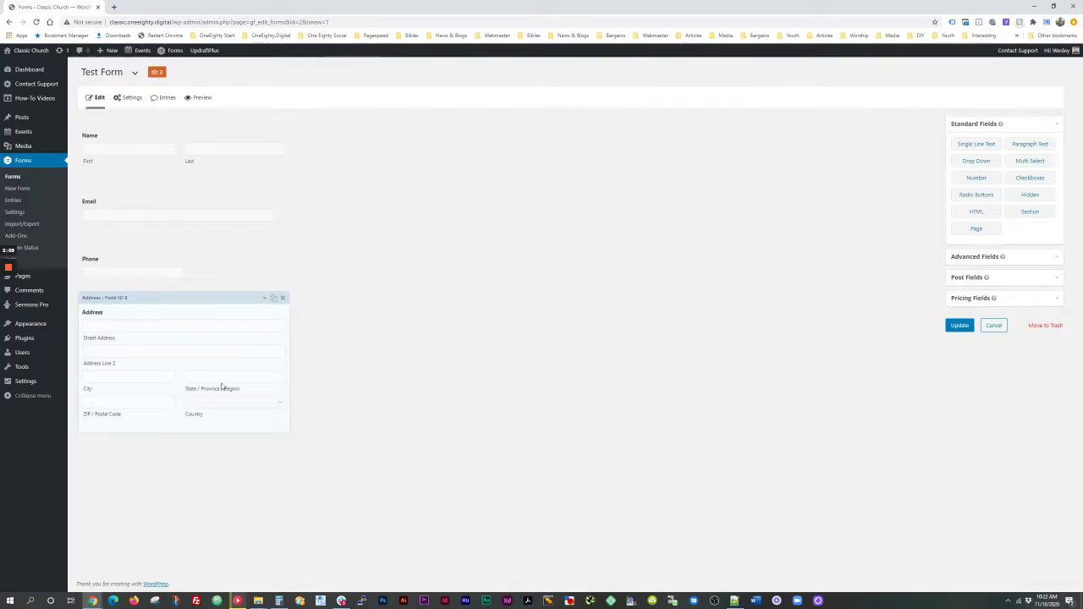
mouse_move(131, 100)
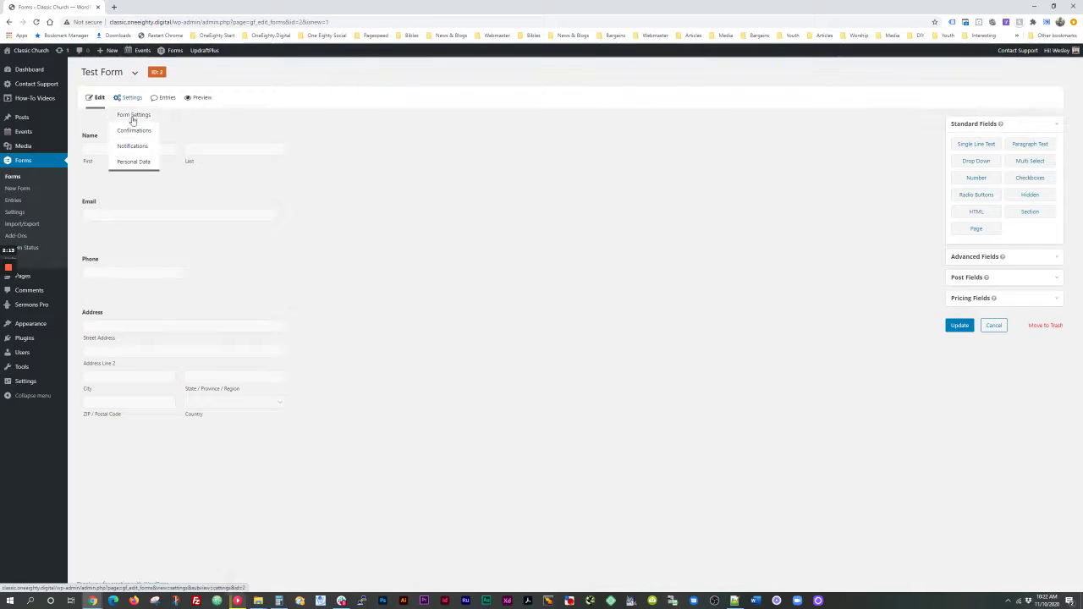
Step: Open Test Form's Confirmations and edit the Default Confirmation
left_click(135, 133)
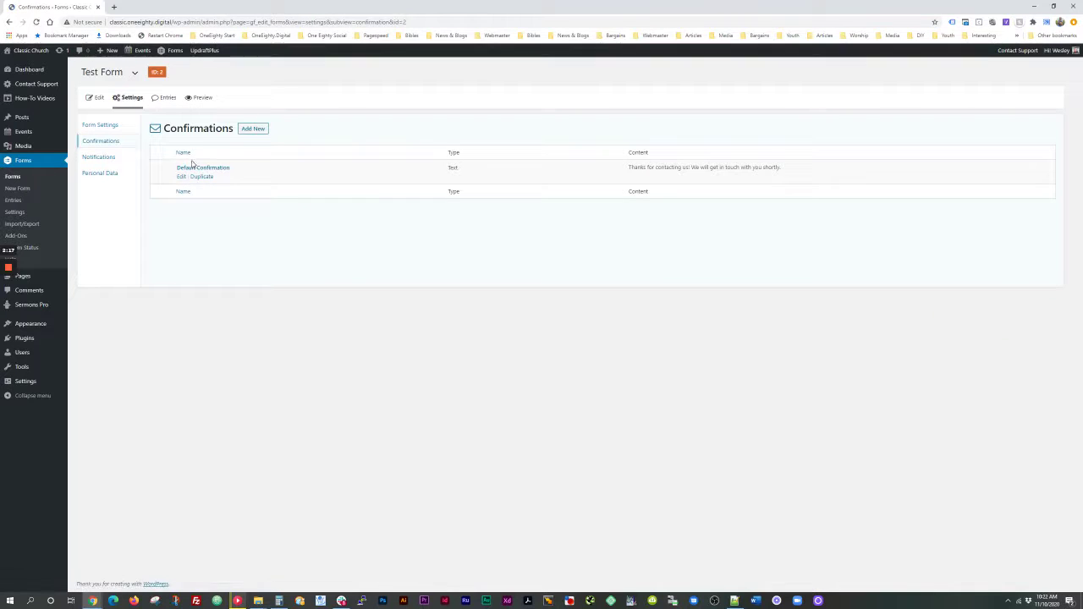
left_click(180, 180)
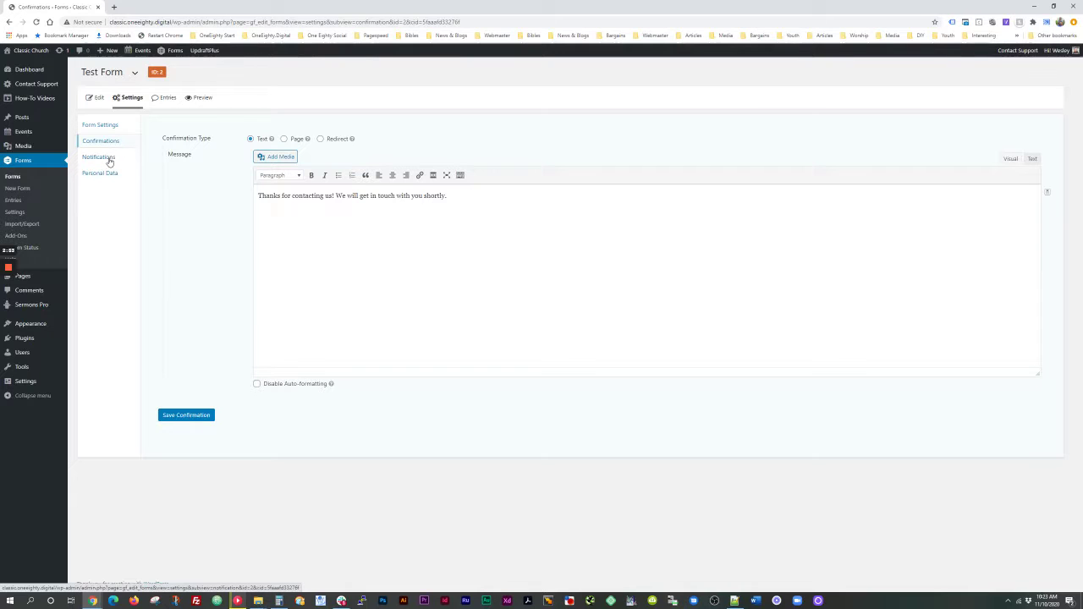
Step: Edit the Admin Notification from Test Form's Notifications list
left_click(108, 160)
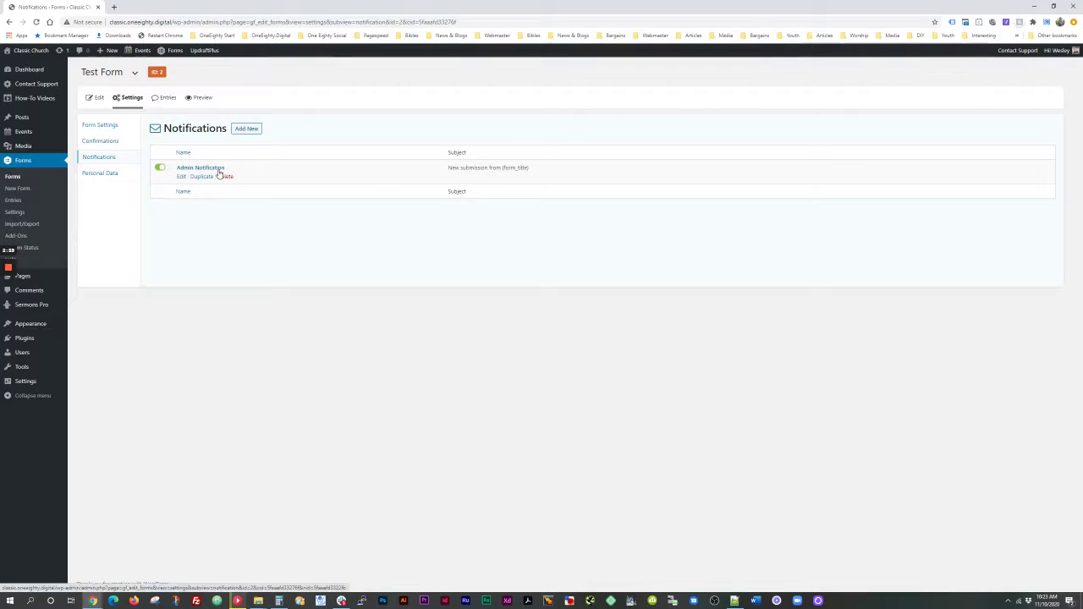
left_click(184, 177)
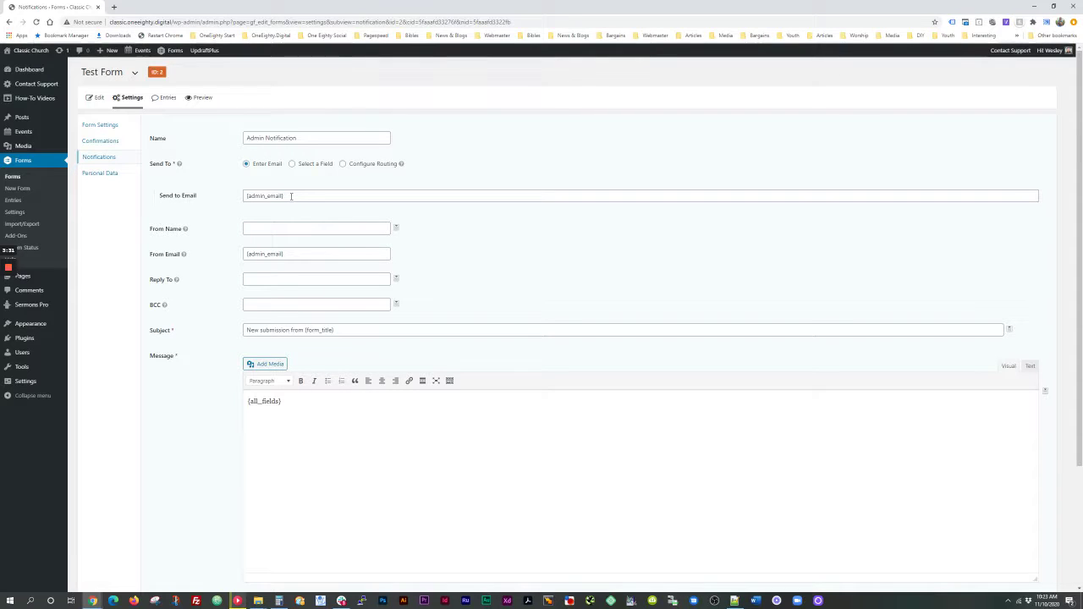
Step: Replace {admin_email} in Send to Email with a specific person's e-mail address
left_click_drag(288, 196, 242, 194)
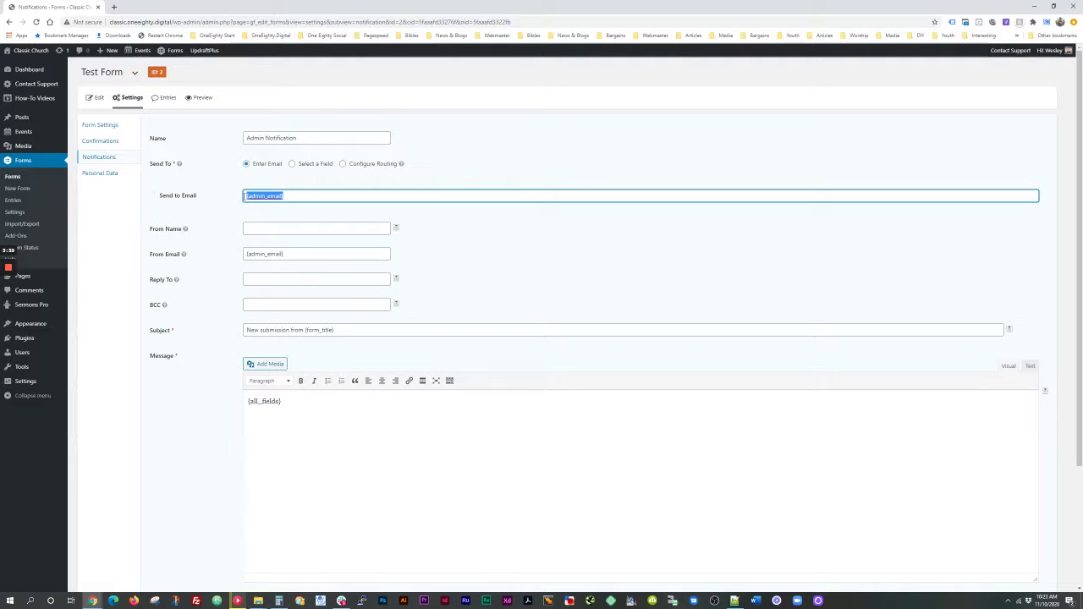
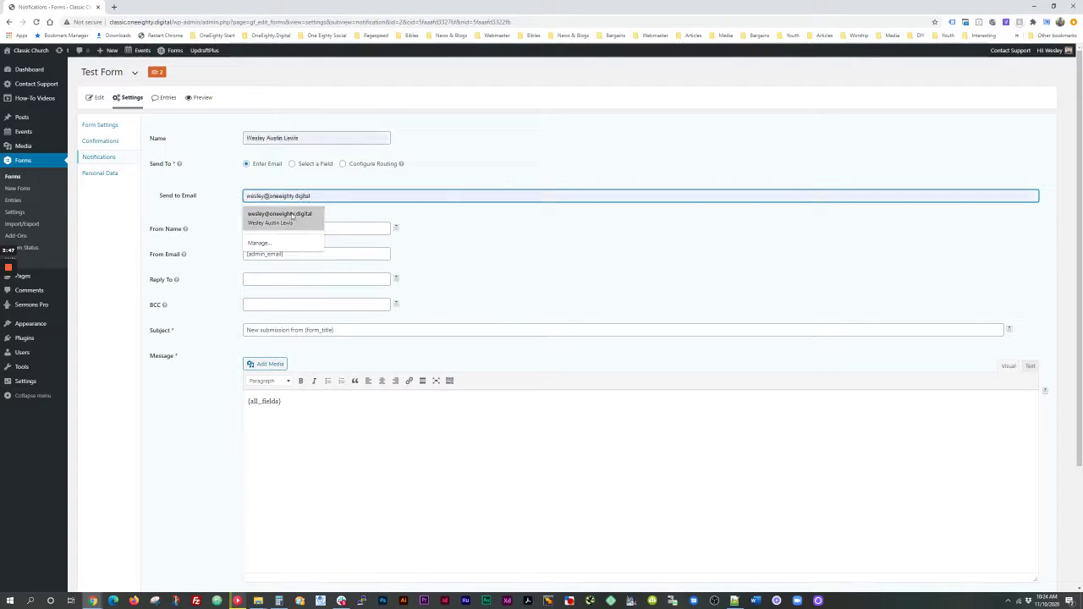
left_click(486, 225)
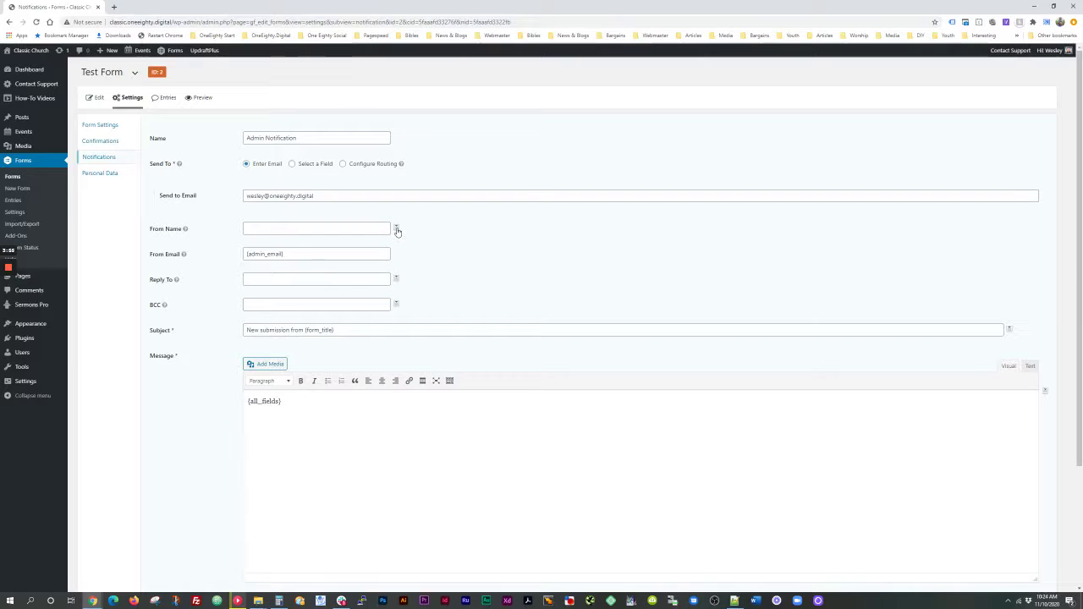
Step: Set From Name to the Name (First) merge tag and Reply To to the Email merge tag
left_click(396, 229)
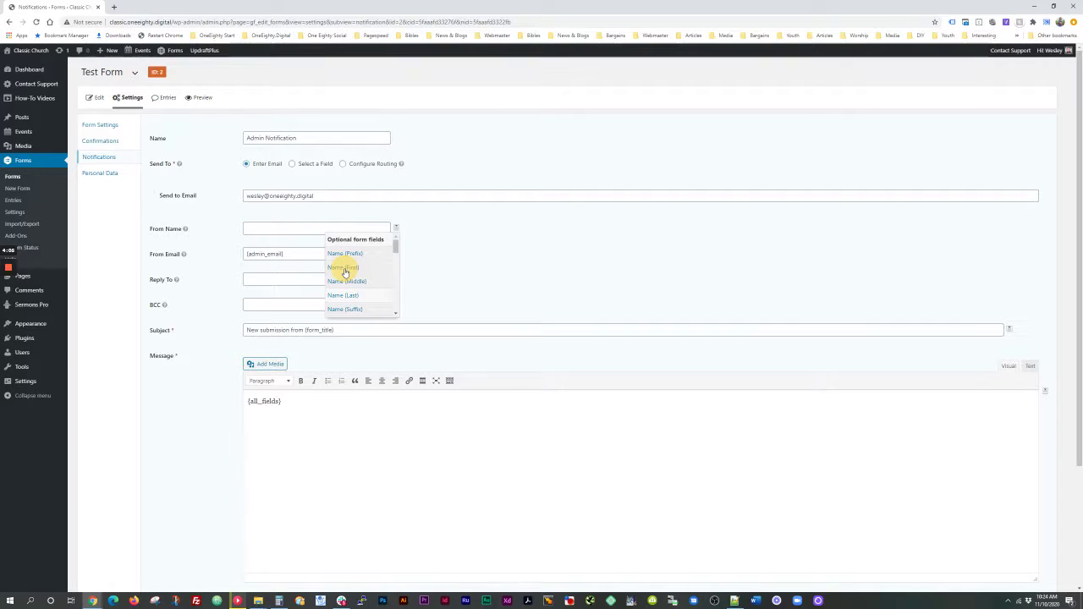
left_click(345, 269)
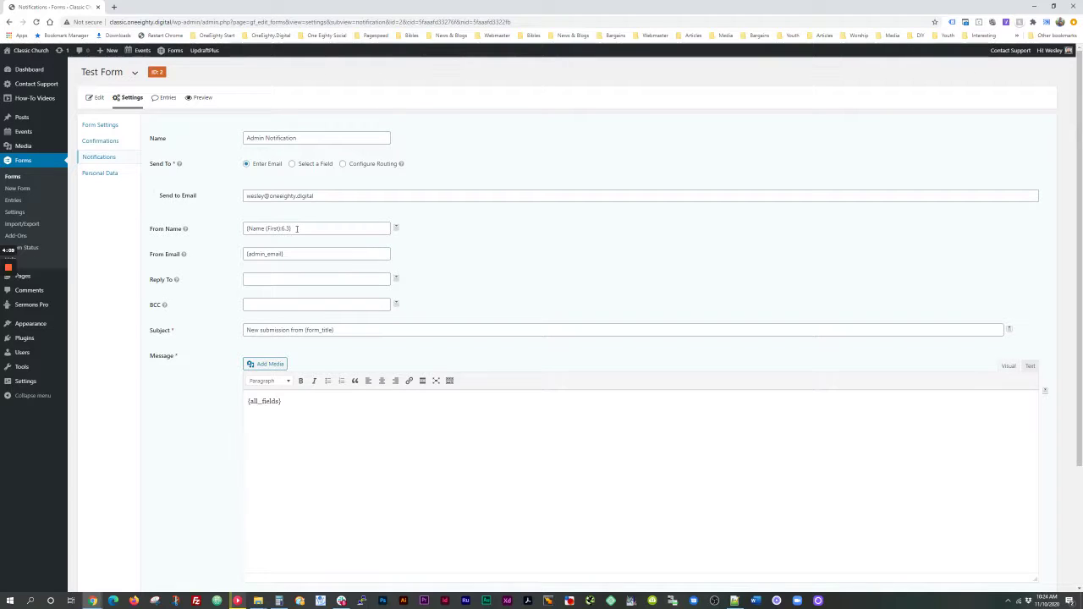
left_click(308, 254)
left_click(272, 280)
left_click(397, 280)
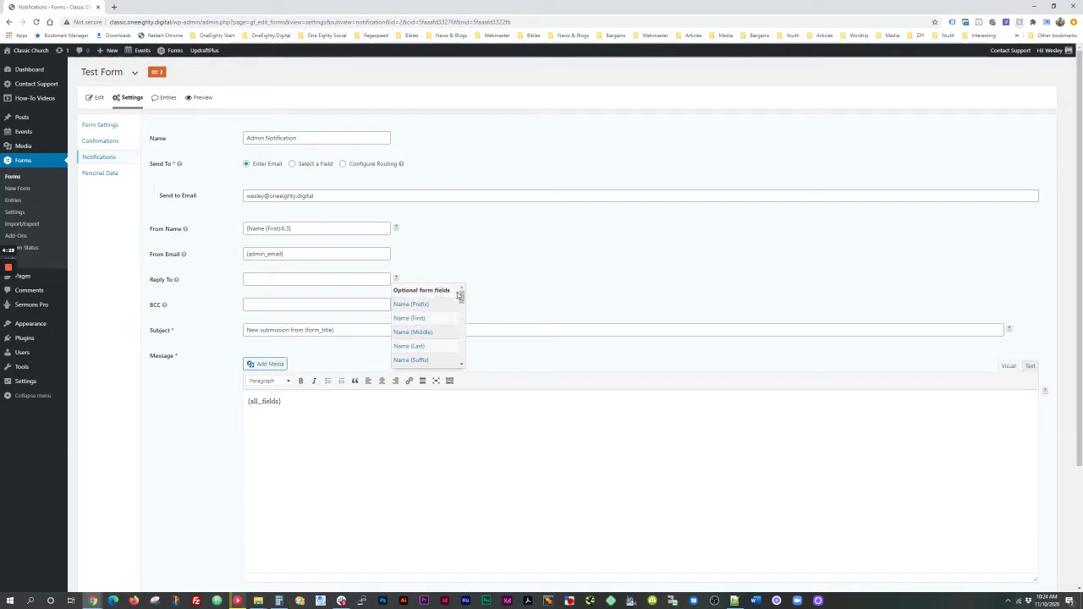
left_click_drag(462, 297, 461, 306)
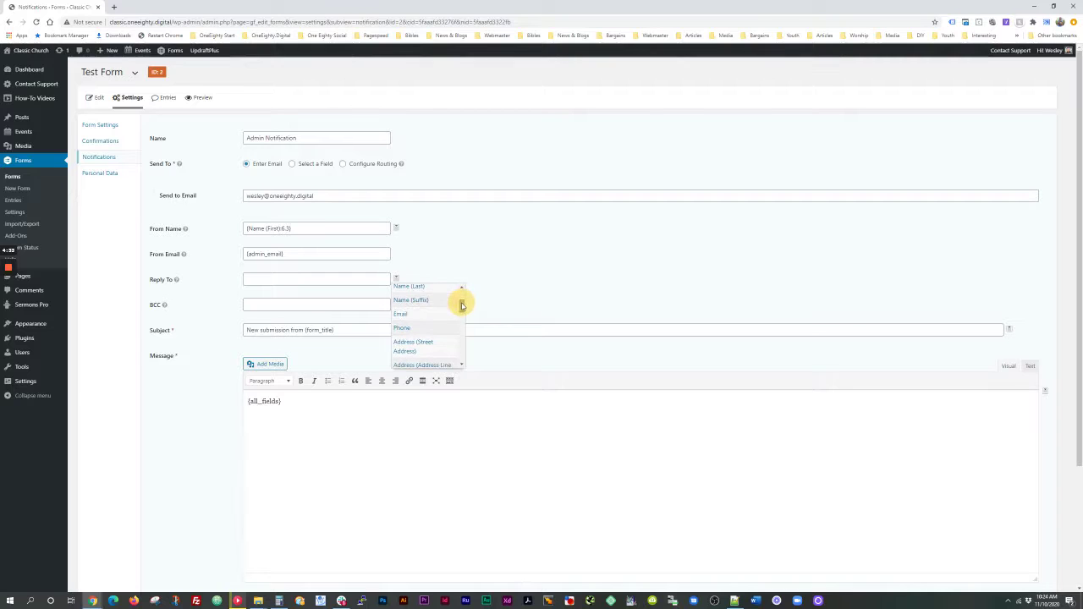
left_click(401, 314)
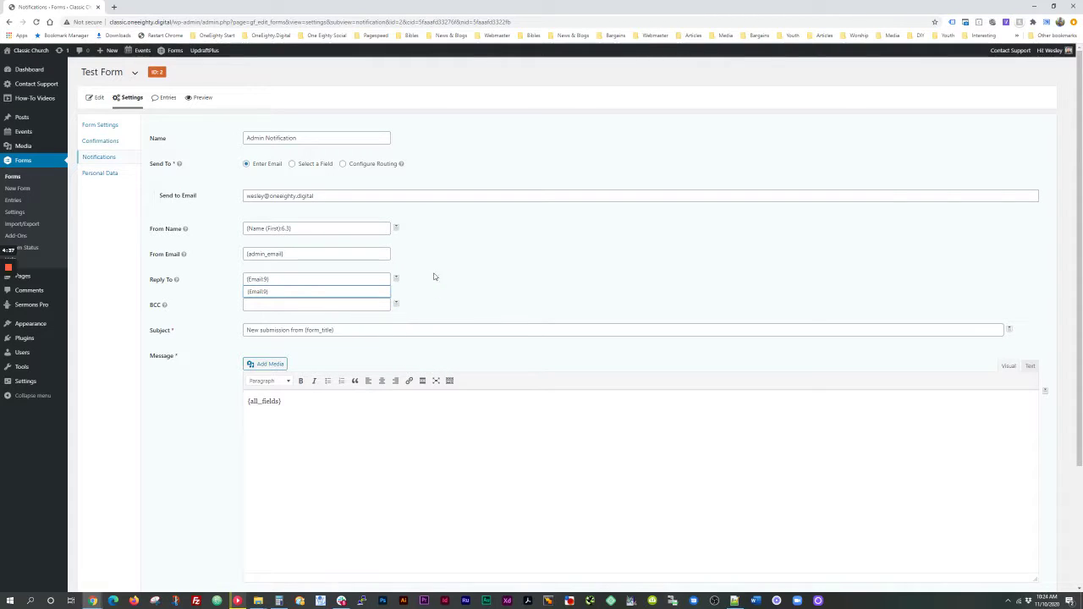
Step: Look through BCC, Subject and the message's merge-tag list without inserting anything
left_click(258, 307)
left_click(248, 330)
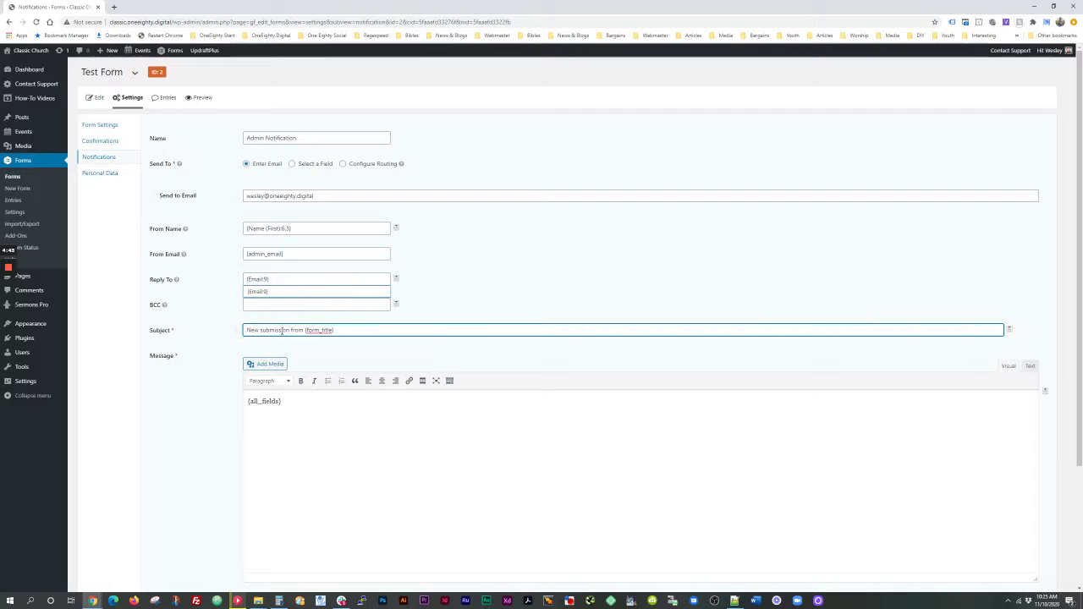
left_click(313, 408)
scroll(319, 406, "down", 3)
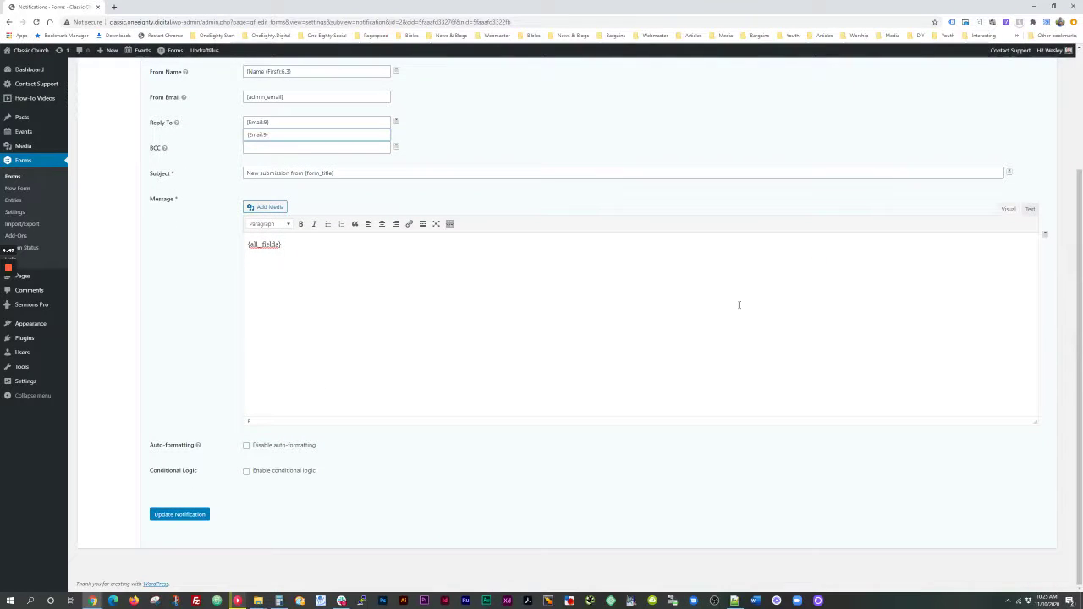
left_click(1045, 237)
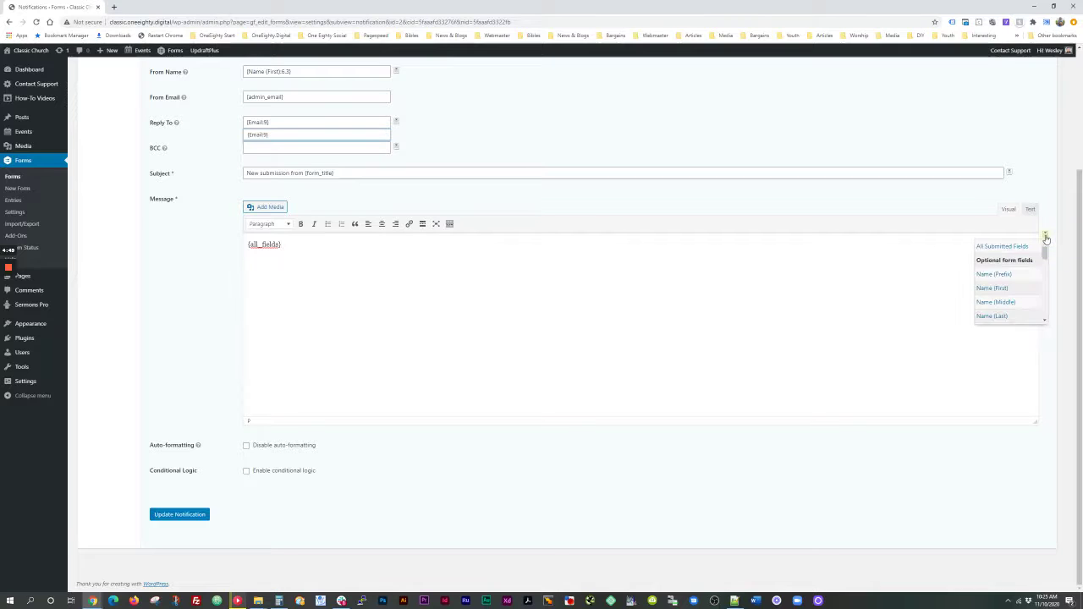
scroll(1026, 276, "down", 4)
scroll(1023, 279, "down", 6)
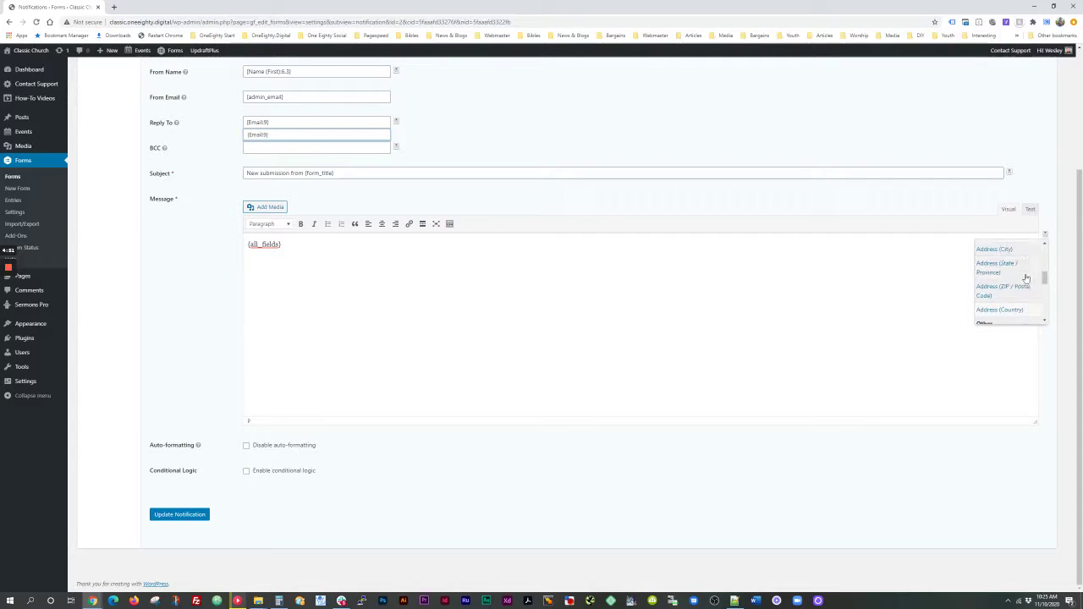
scroll(1017, 300, "up", 5)
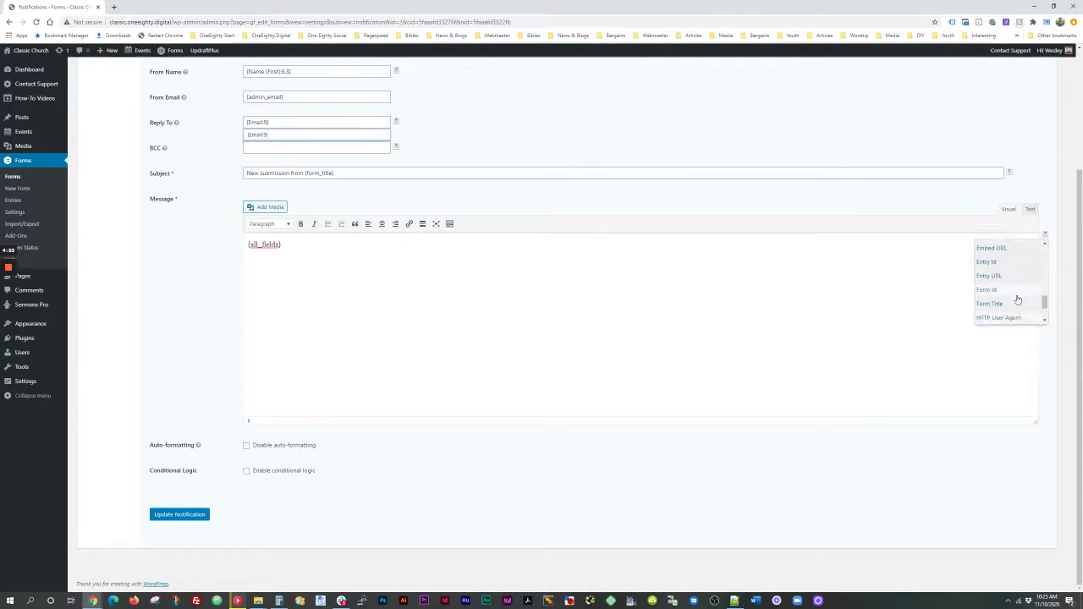
scroll(1017, 299, "down", 3)
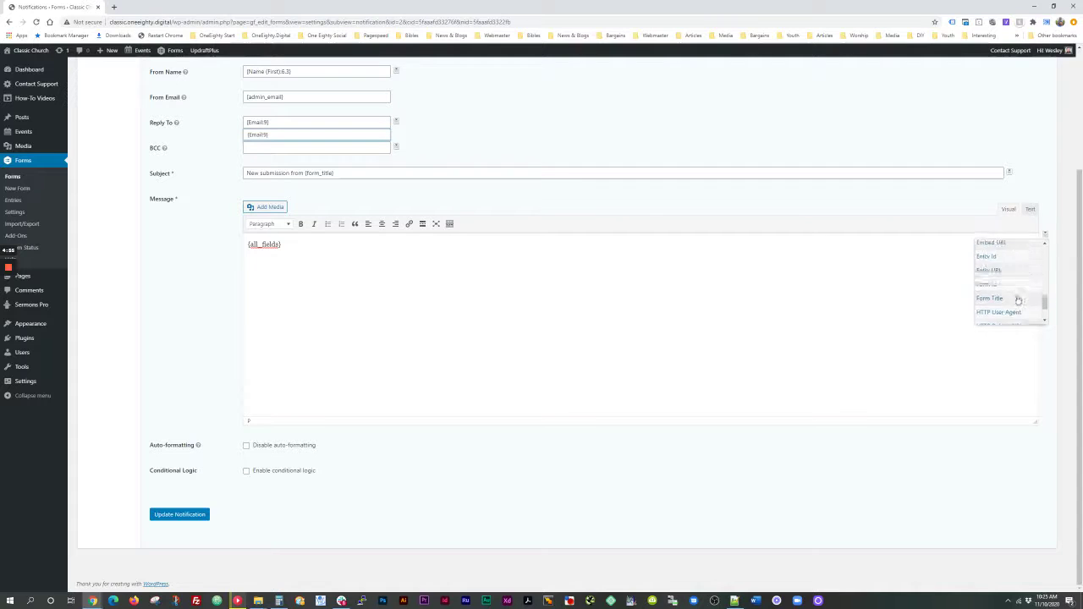
scroll(1011, 301, "up", 4)
scroll(1008, 302, "up", 10)
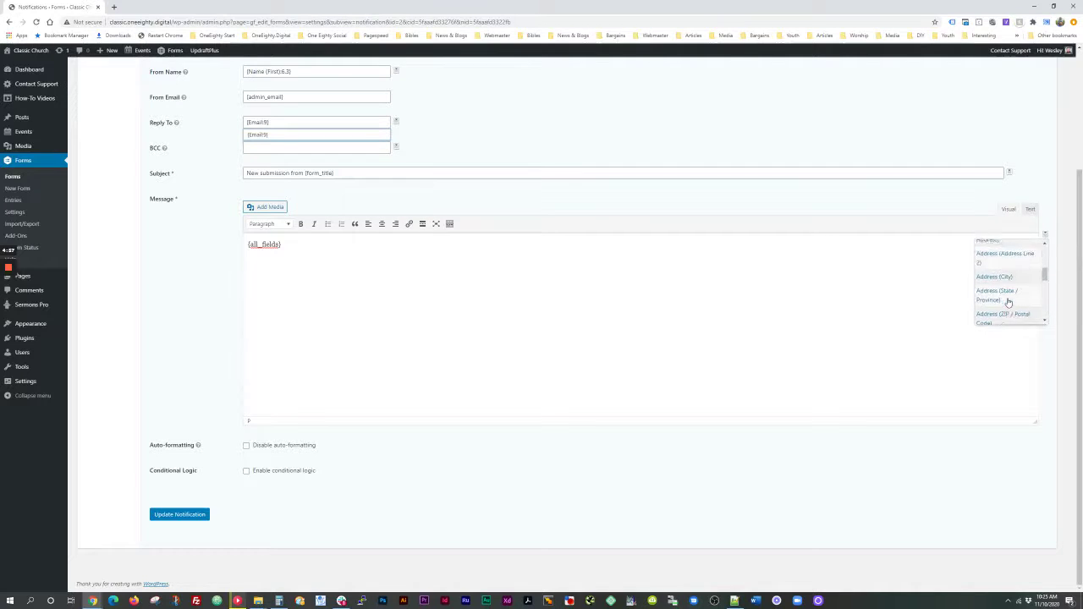
scroll(1009, 302, "up", 1)
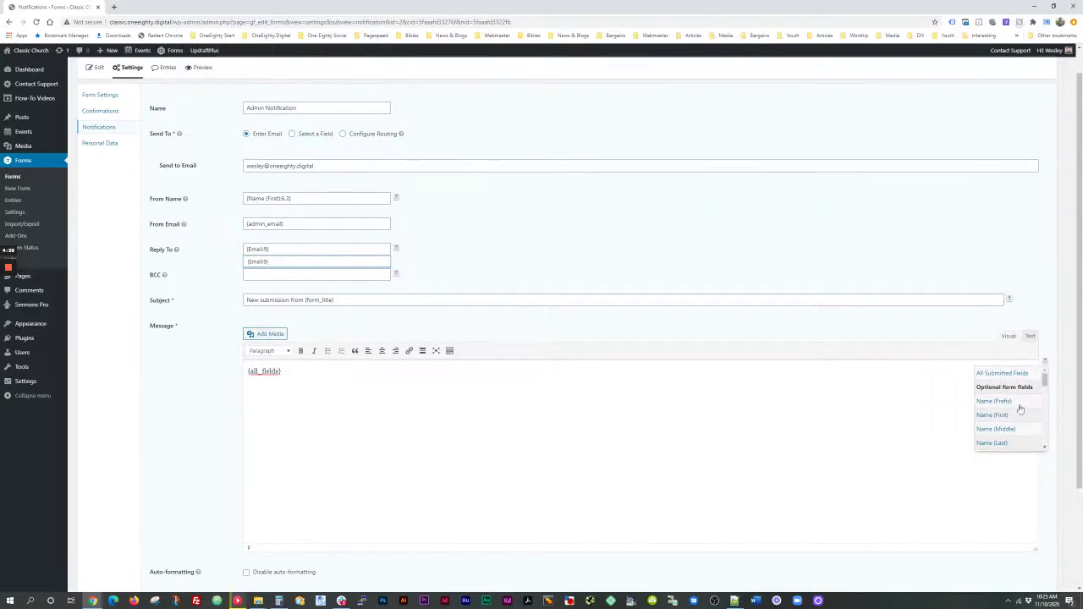
scroll(1018, 413, "down", 2)
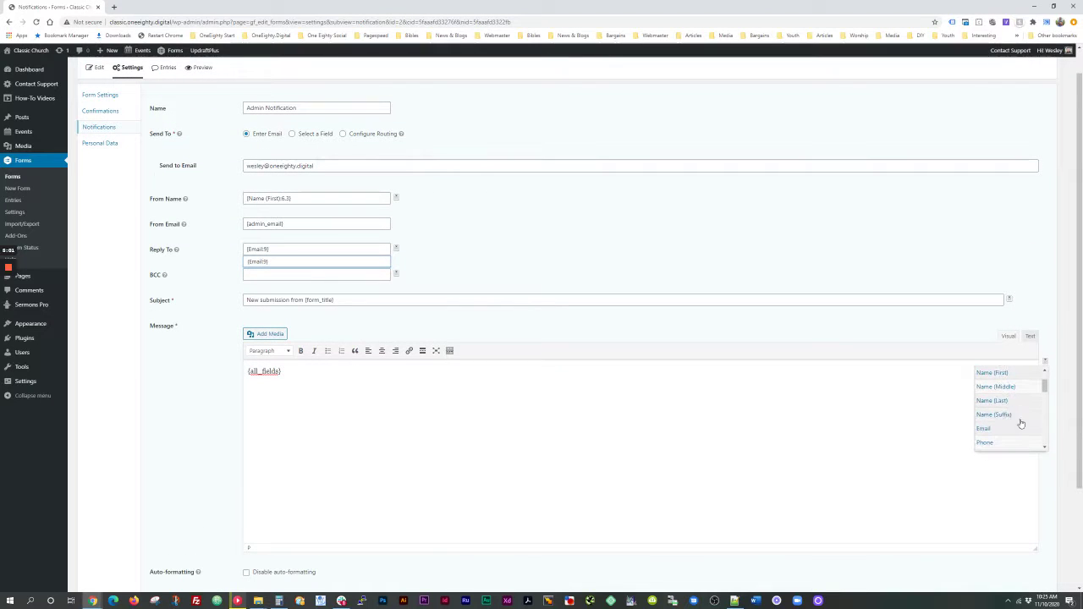
scroll(1020, 423, "down", 1)
left_click(688, 411)
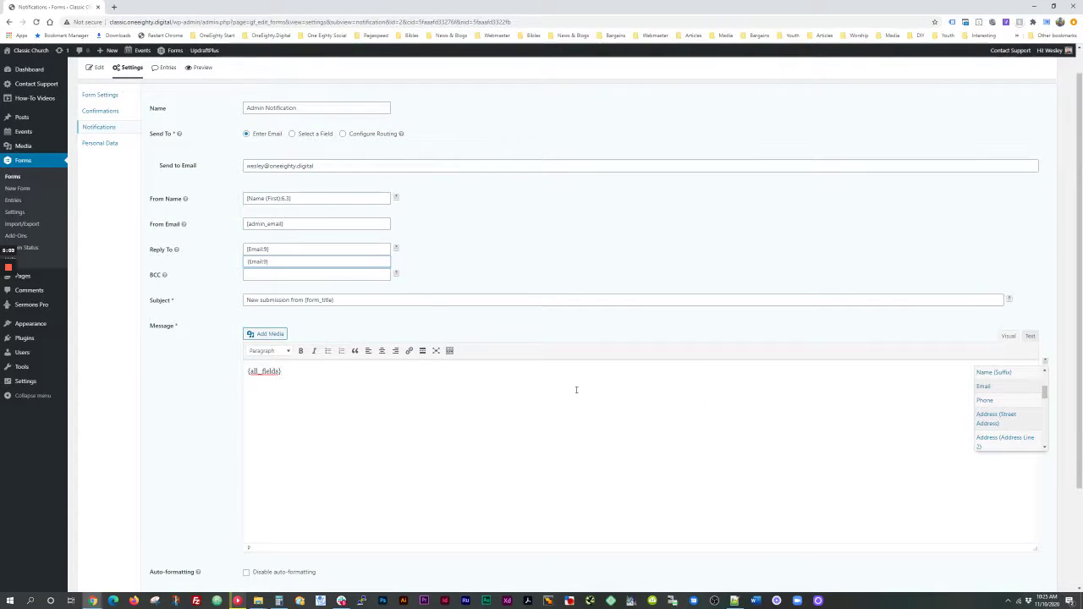
scroll(575, 390, "down", 1)
left_click(1047, 323)
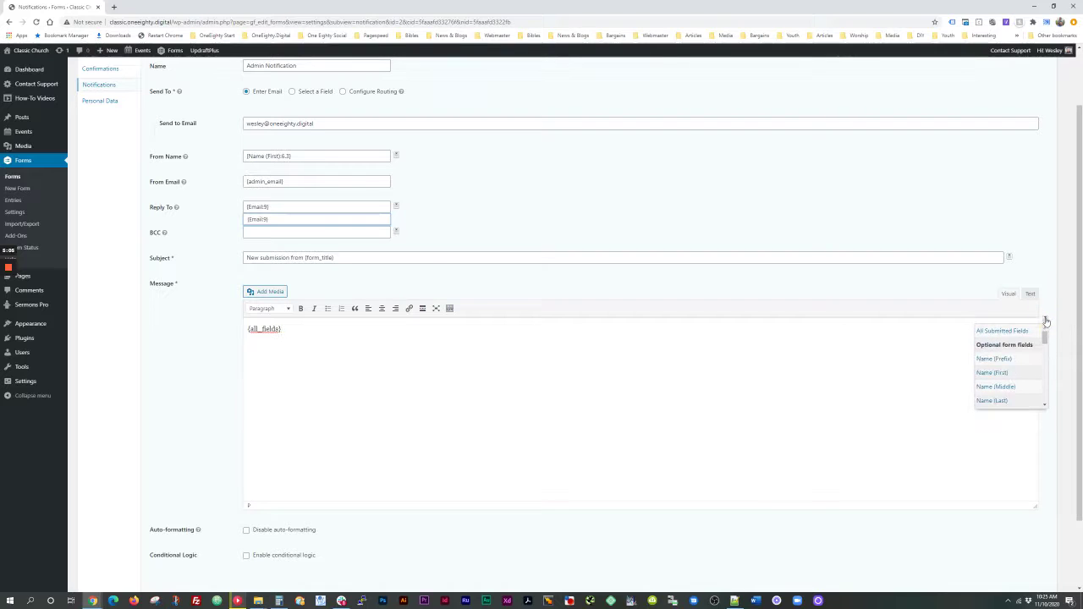
left_click(812, 281)
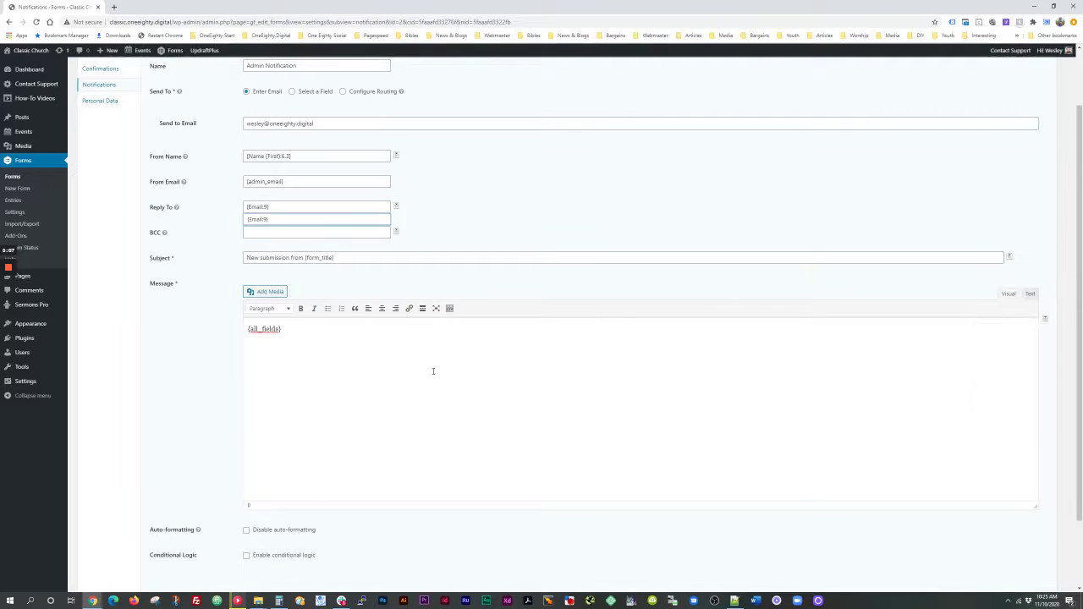
Step: Save the Admin Notification with Update Notification
scroll(432, 370, "down", 2)
scroll(195, 355, "up", 3)
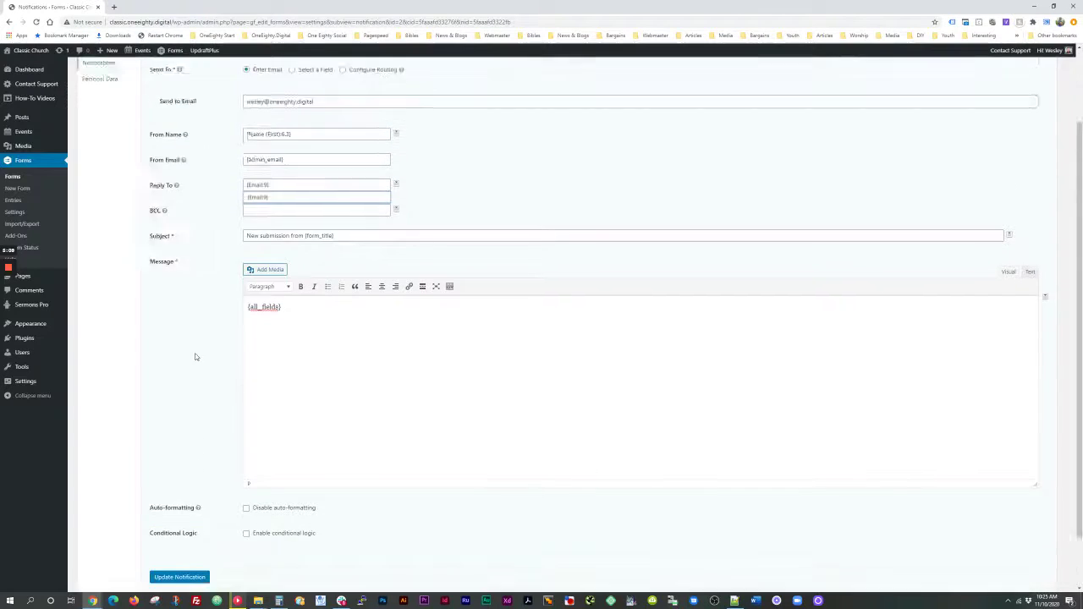
scroll(176, 483, "down", 3)
left_click(180, 515)
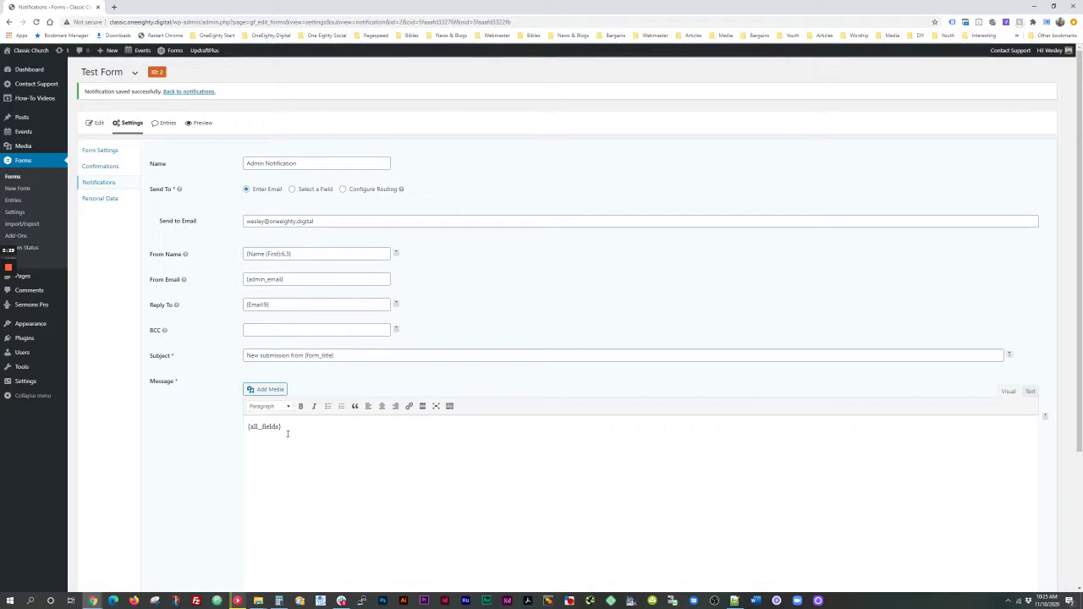
Step: Tick Required in the Name field's General settings so it shows an asterisk
left_click(98, 124)
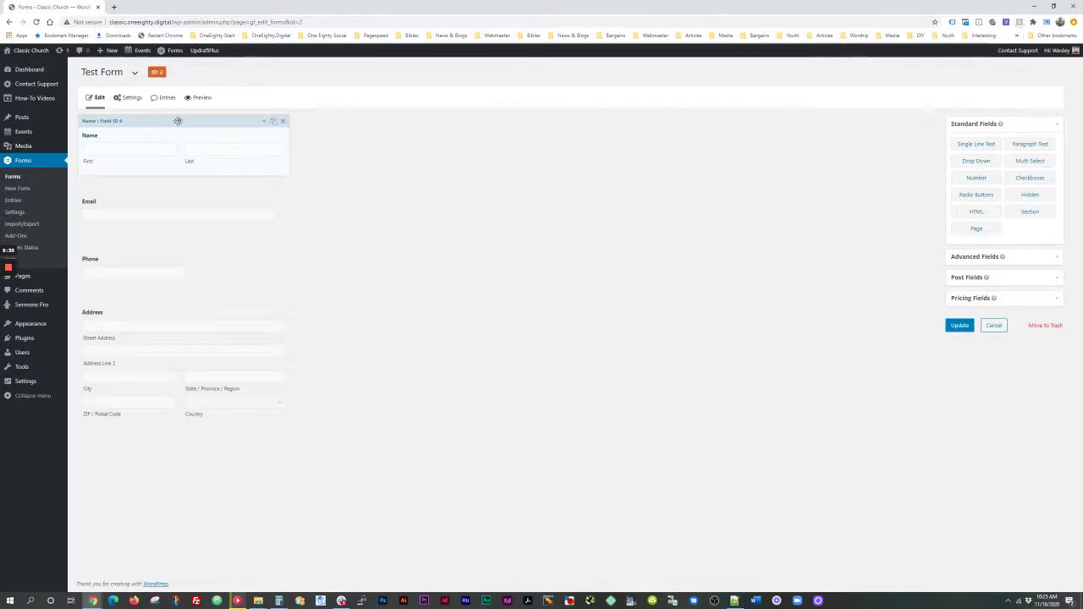
left_click(264, 124)
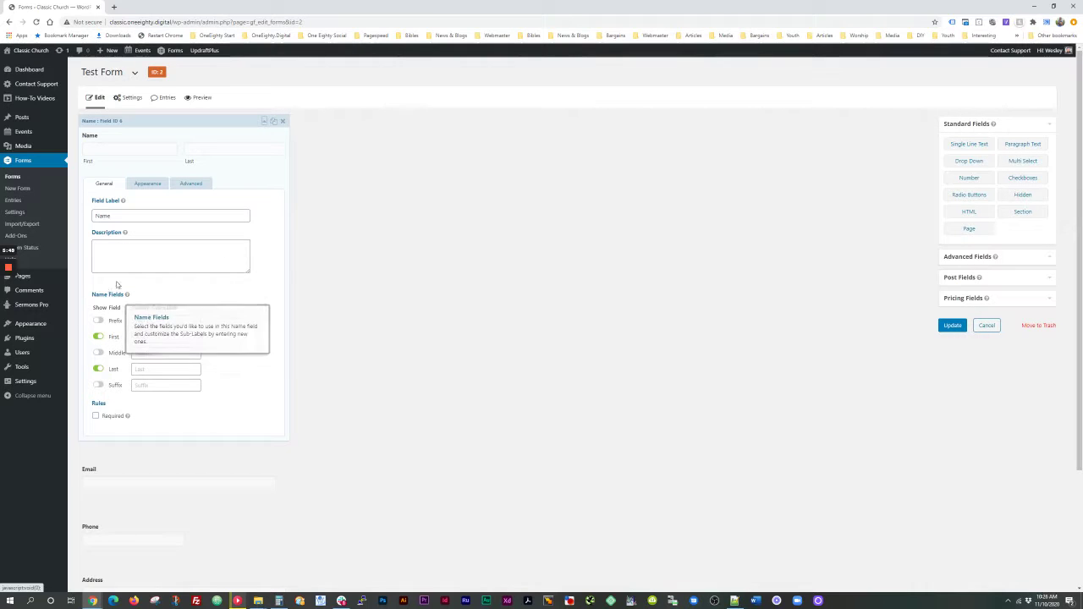
left_click(146, 184)
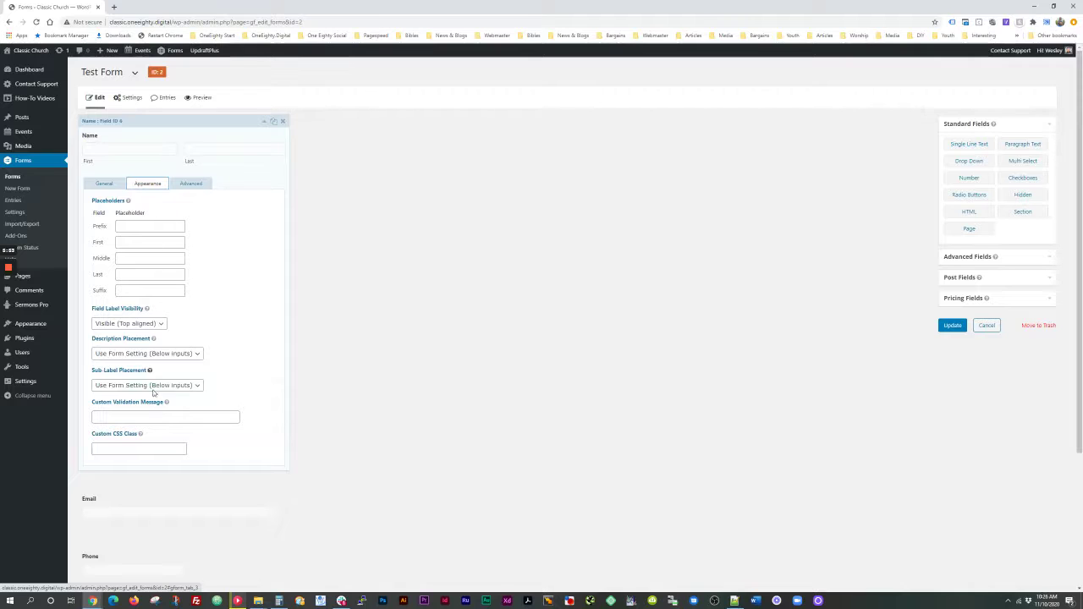
left_click(192, 184)
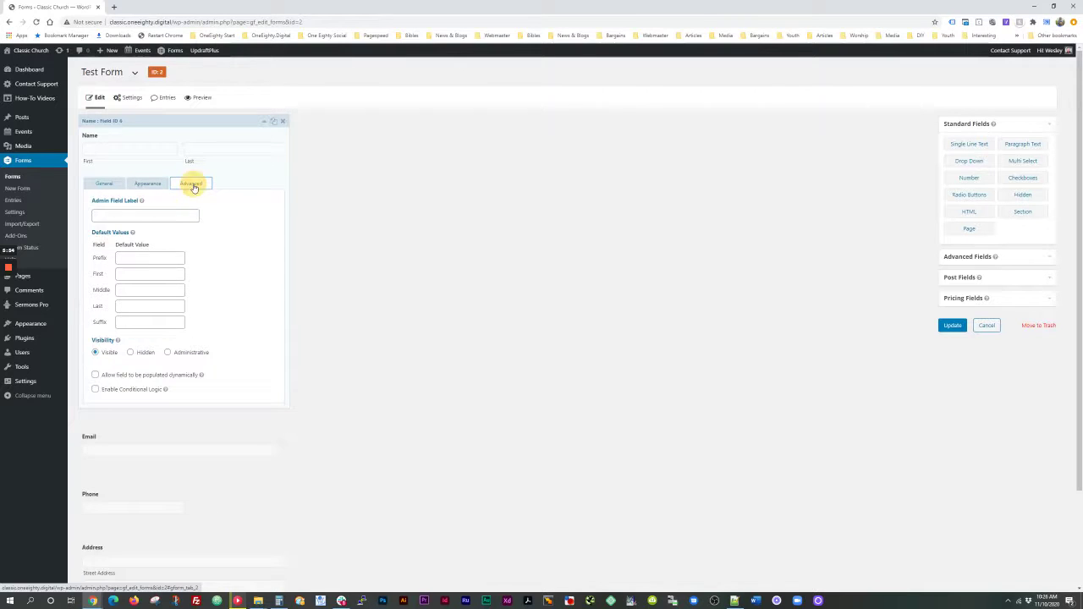
left_click(145, 183)
left_click(115, 188)
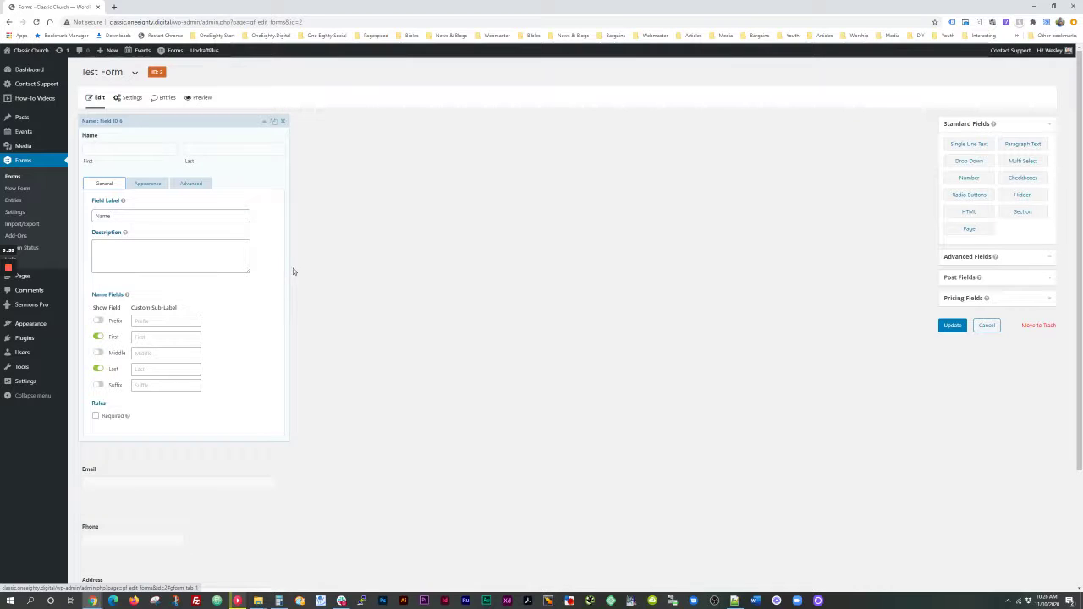
left_click(95, 417)
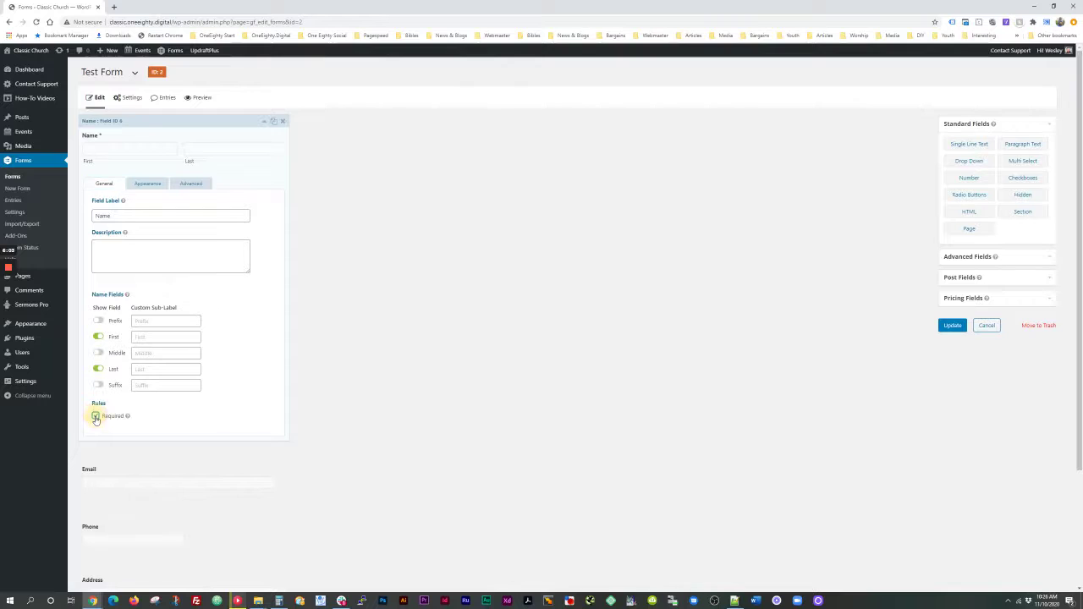
left_click(264, 121)
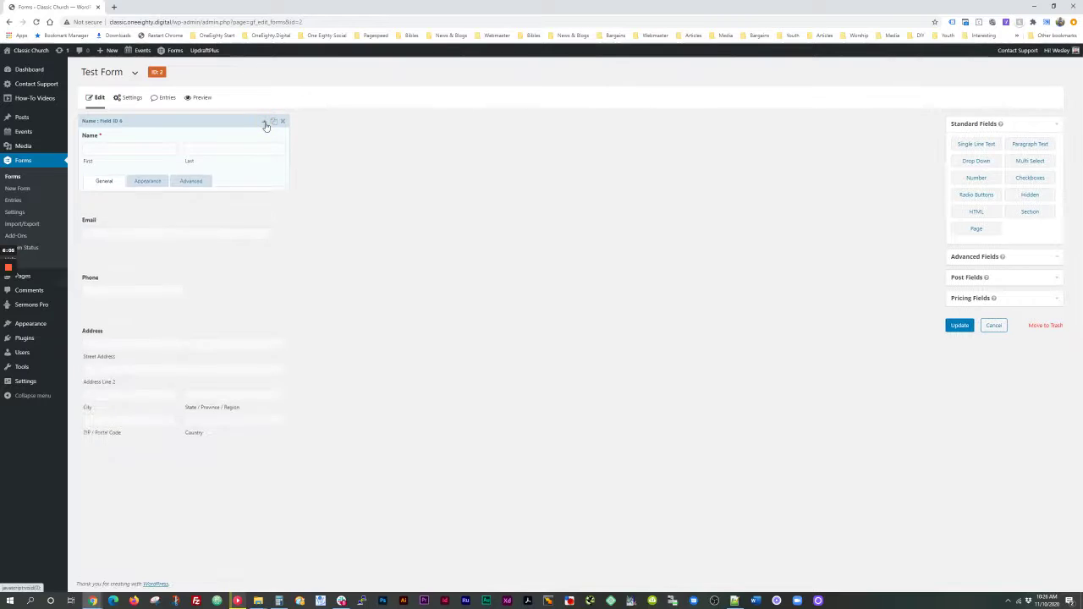
Step: Make the Email field required in Test Form
left_click(212, 217)
left_click(103, 138)
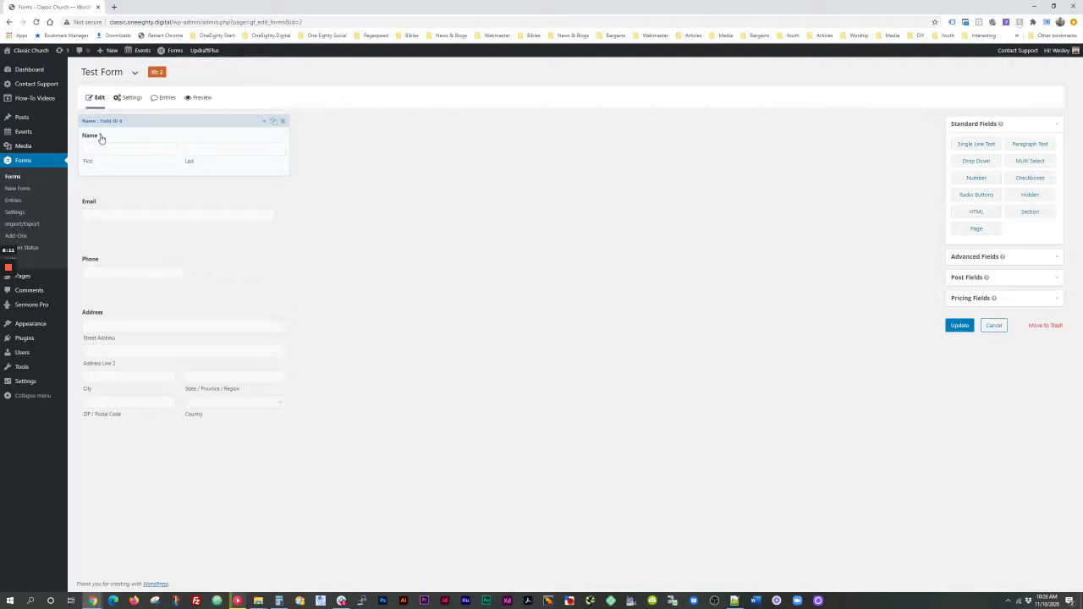
left_click(147, 211)
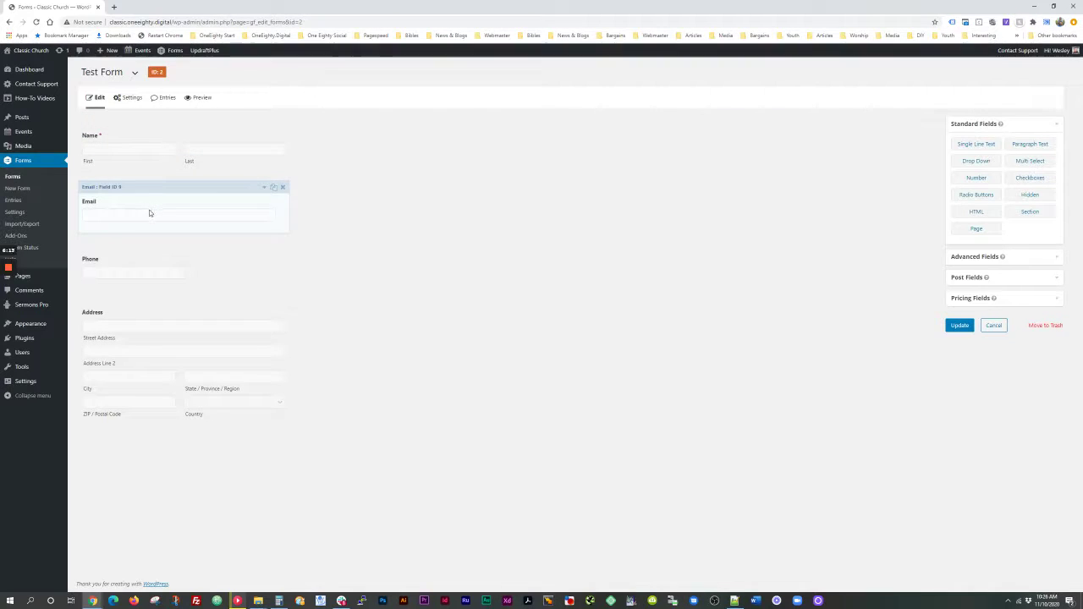
left_click(207, 213)
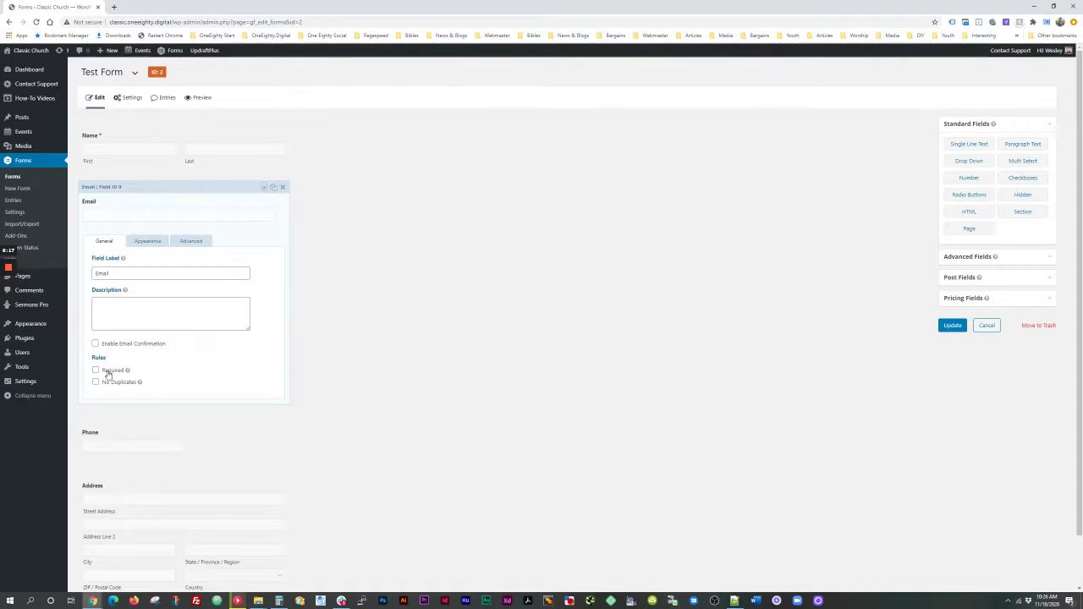
left_click(103, 370)
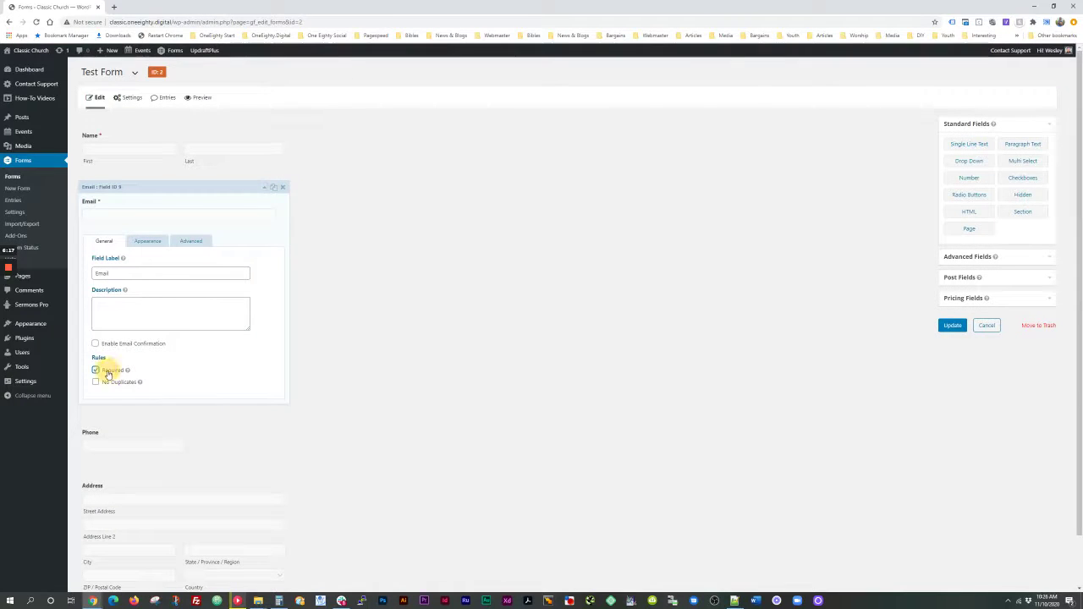
left_click(263, 186)
Step: Make the Address field required, leave Phone optional, and update Test Form
left_click(151, 276)
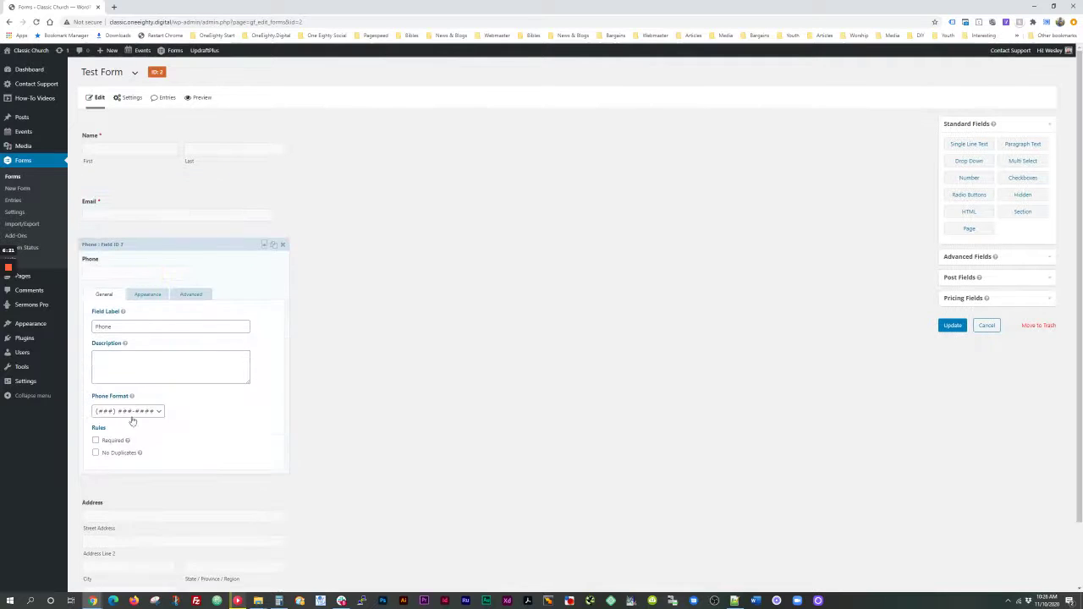
left_click(263, 244)
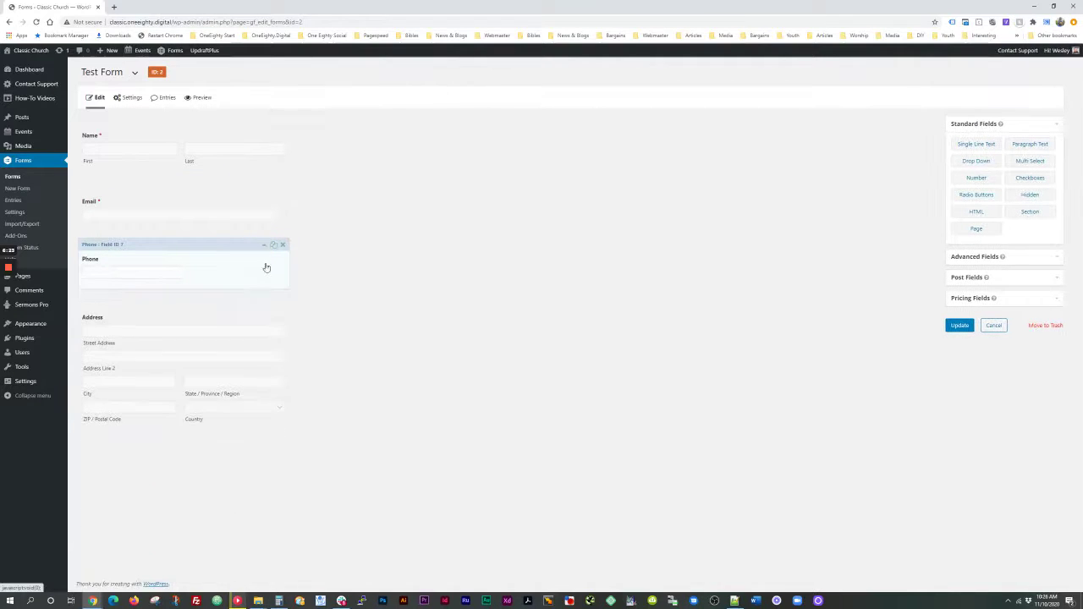
left_click(208, 349)
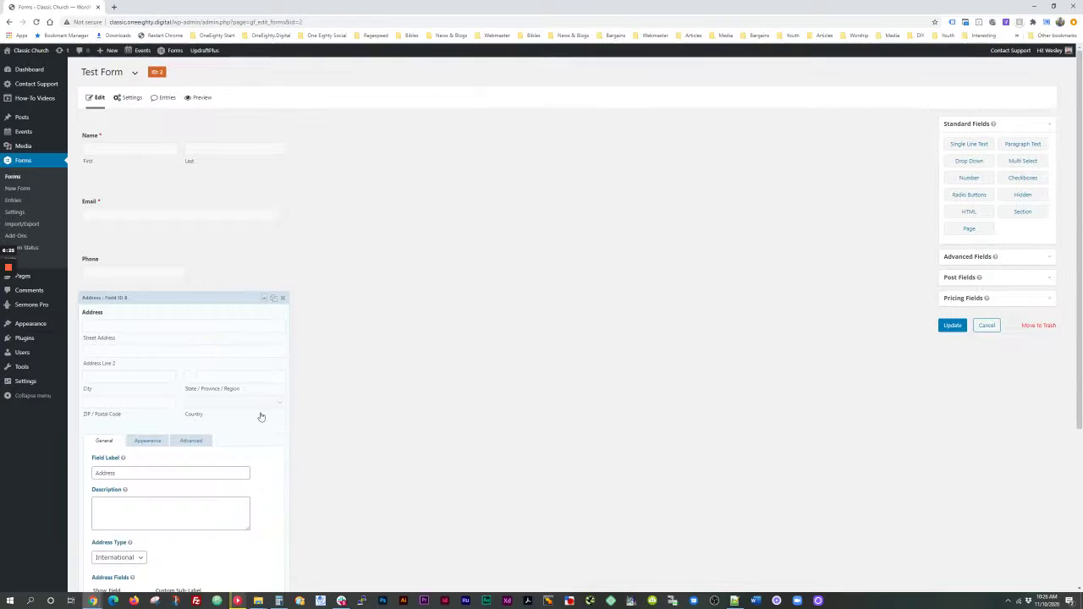
scroll(245, 440, "down", 3)
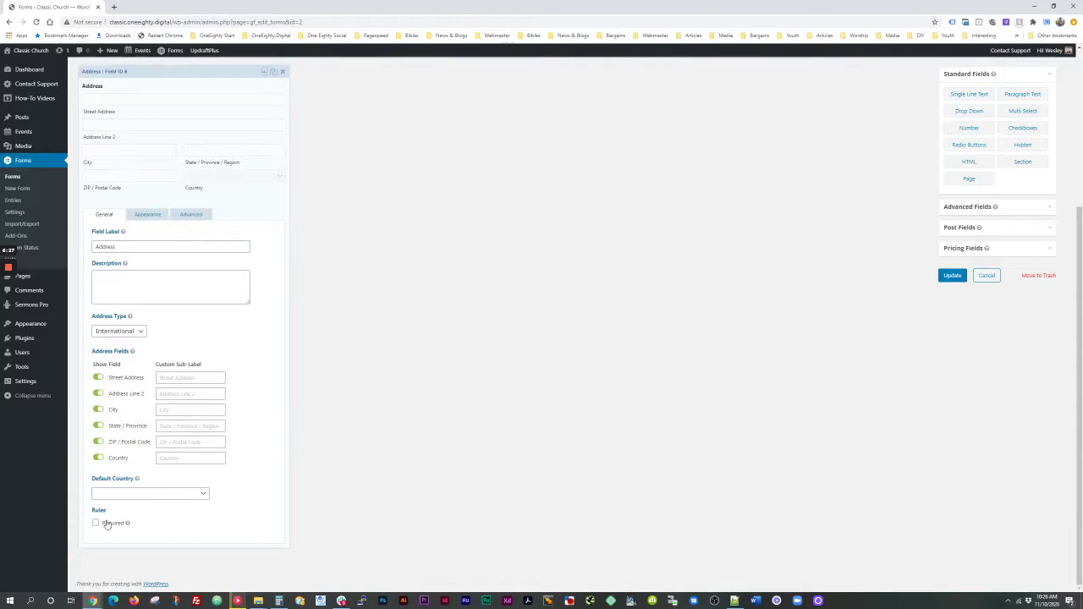
left_click(105, 525)
scroll(273, 401, "up", 3)
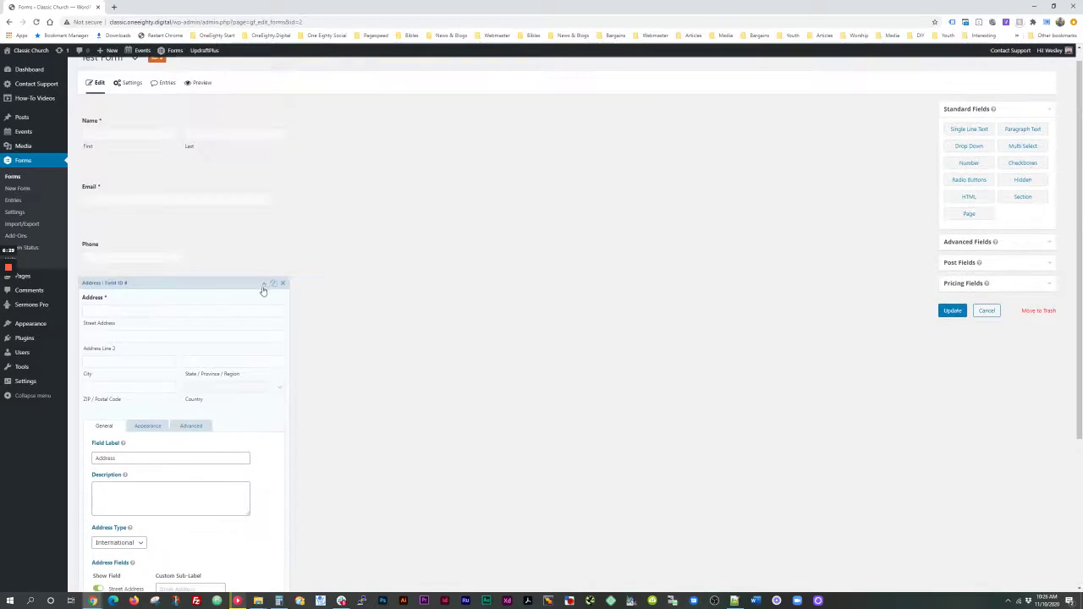
left_click(263, 285)
left_click(264, 244)
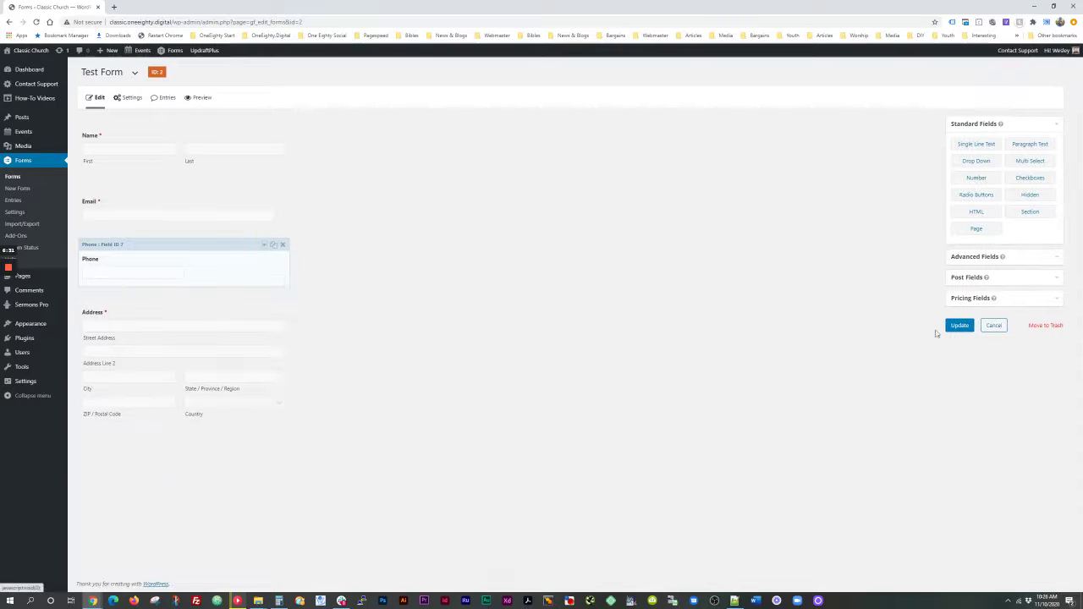
left_click(950, 325)
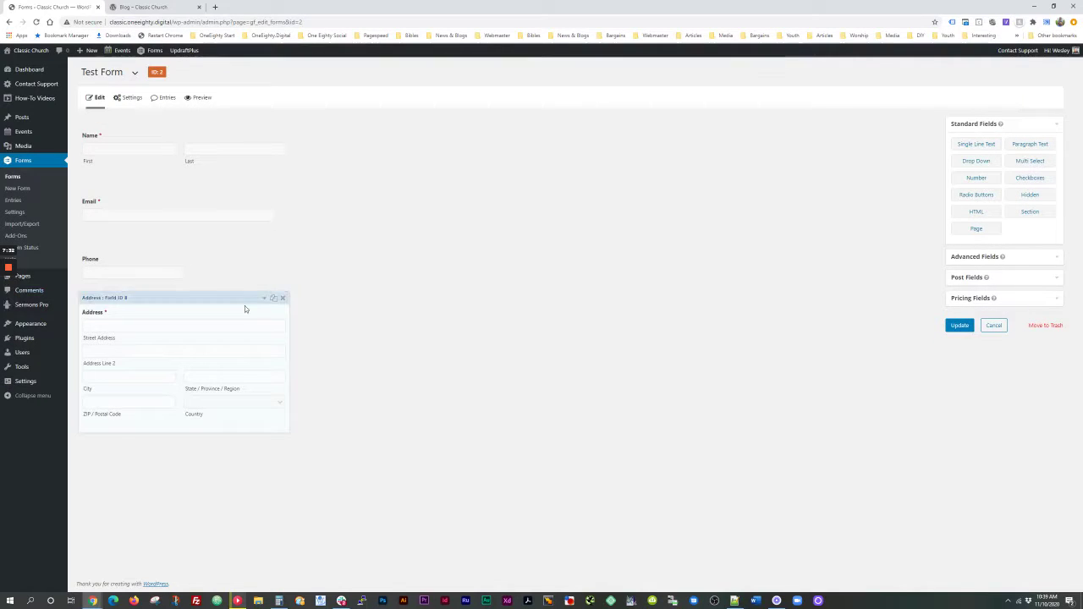
Step: Go to All Pages from the admin sidebar's Pages menu
mouse_move(34, 278)
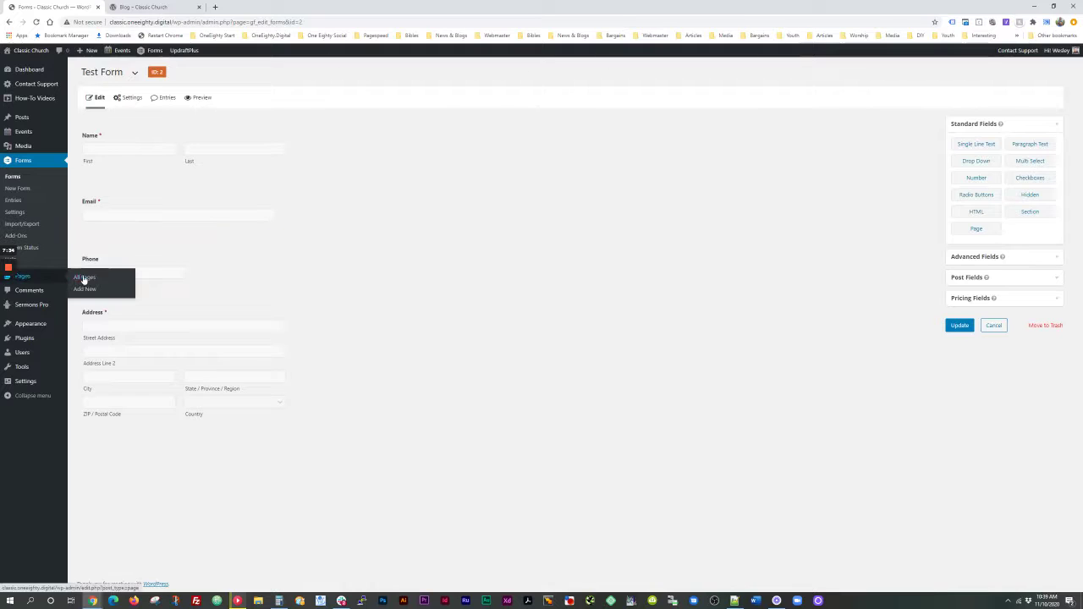
left_click(88, 279)
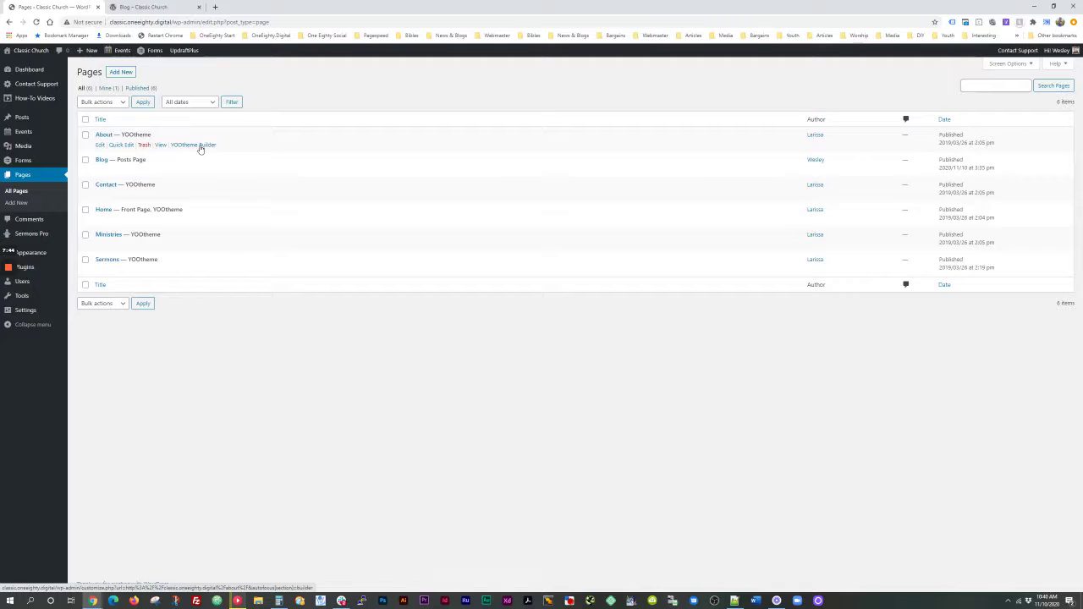
Step: Open About in YOOtheme Builder and add a Form element below the Our History text
left_click(204, 145)
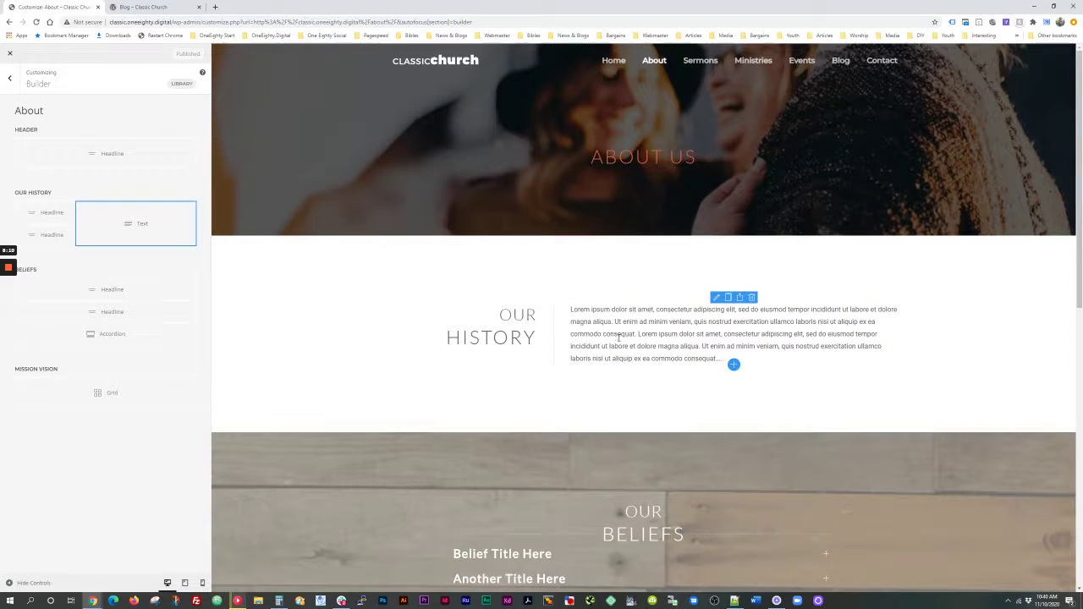
left_click(733, 365)
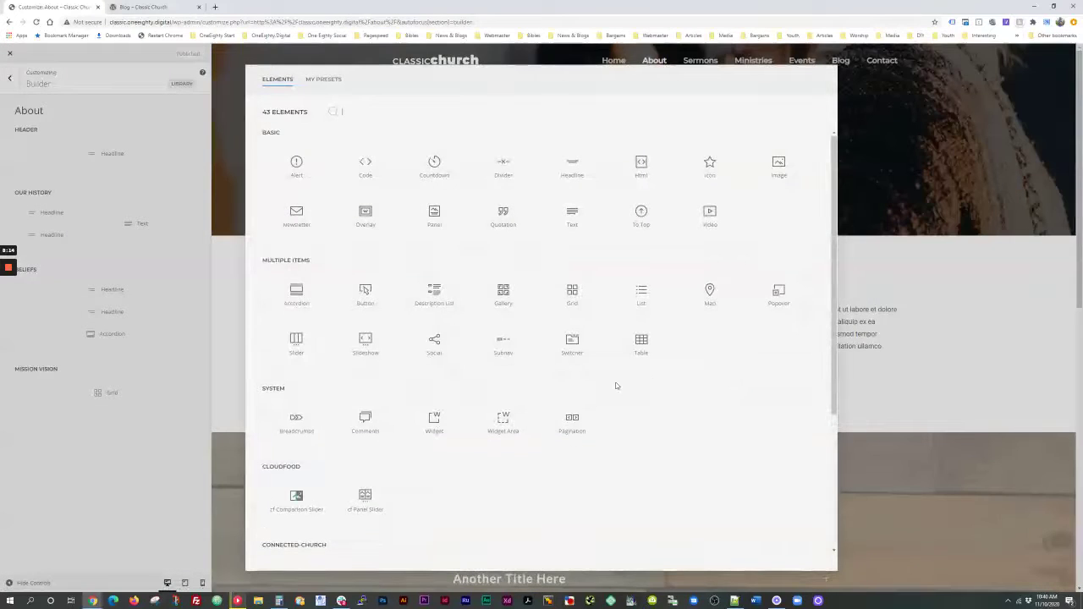
scroll(615, 386, "down", 5)
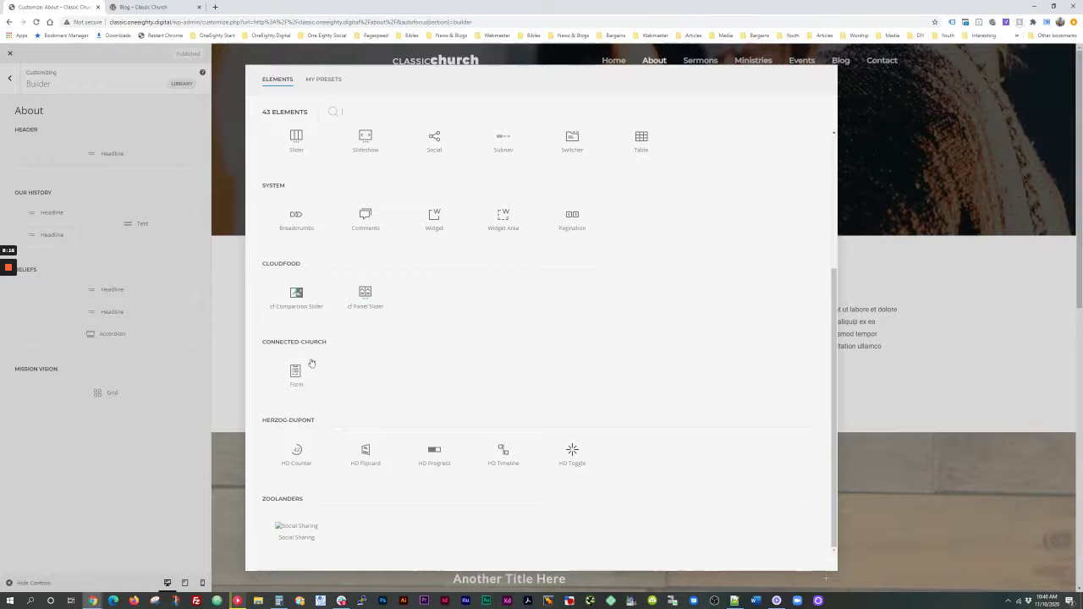
left_click(296, 376)
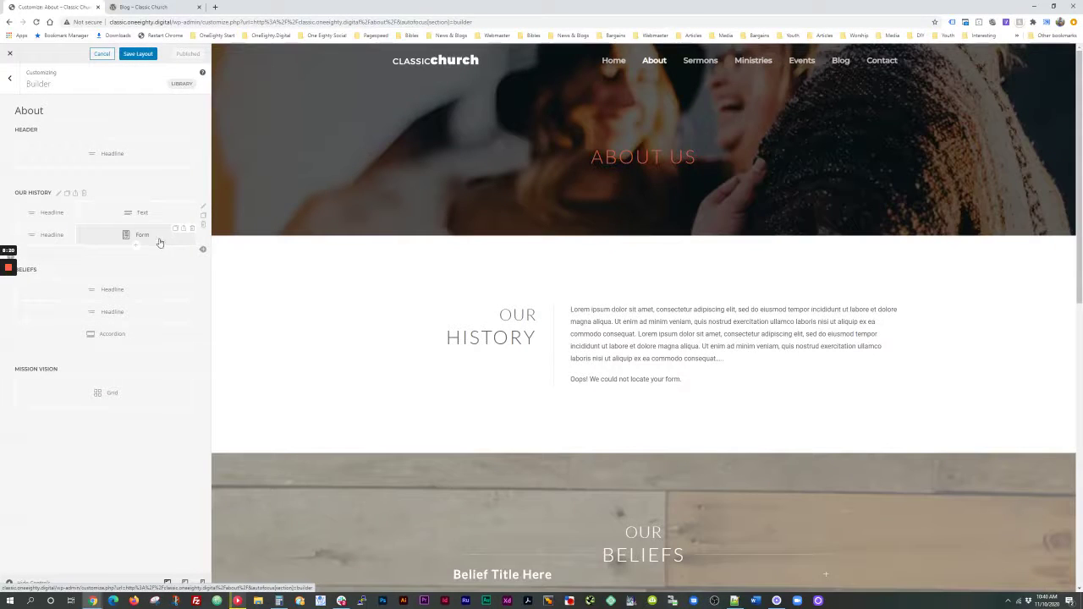
Step: Set the new Form element to Test Form and preview it
left_click(159, 242)
left_click(75, 129)
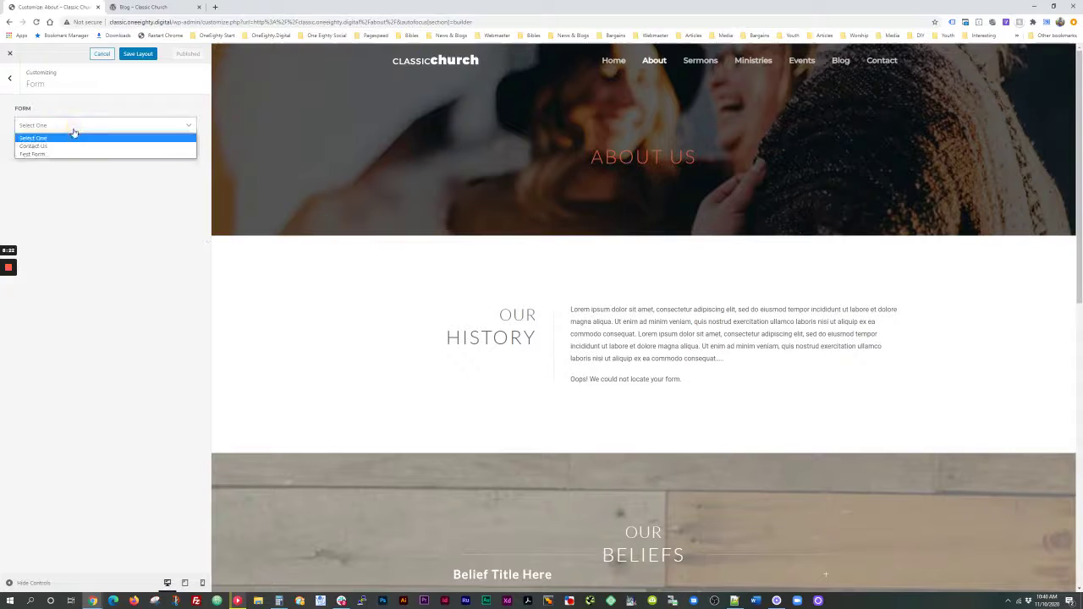
left_click(78, 154)
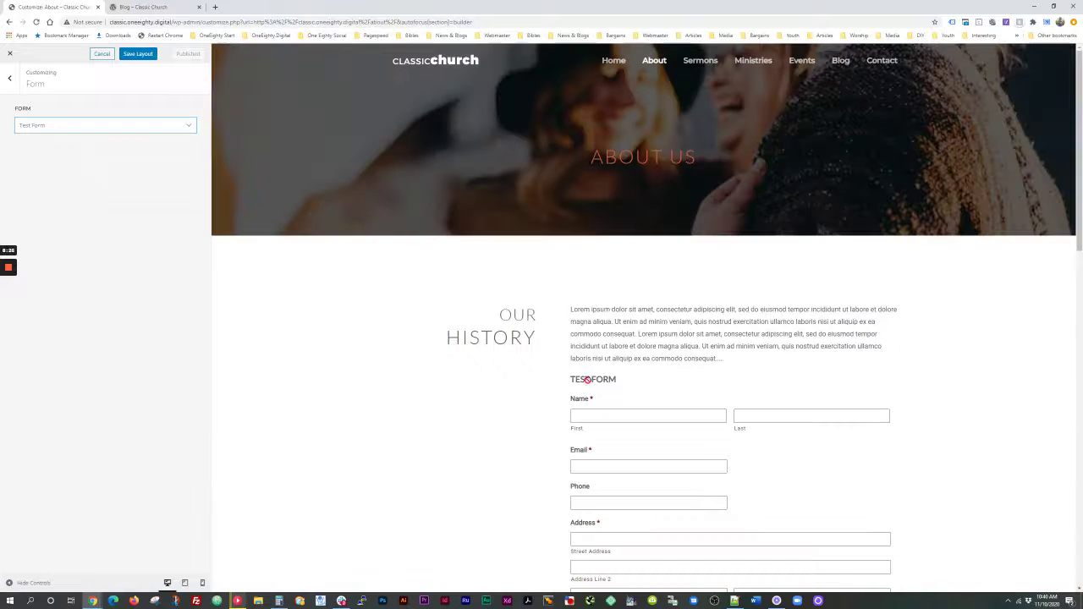
scroll(588, 380, "down", 3)
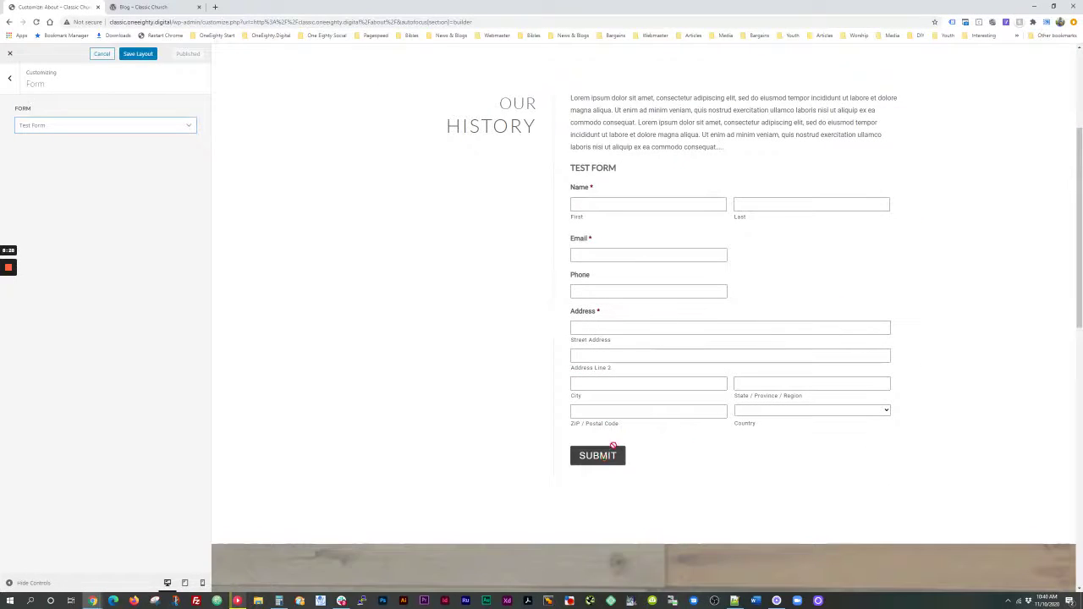
scroll(680, 245, "up", 2)
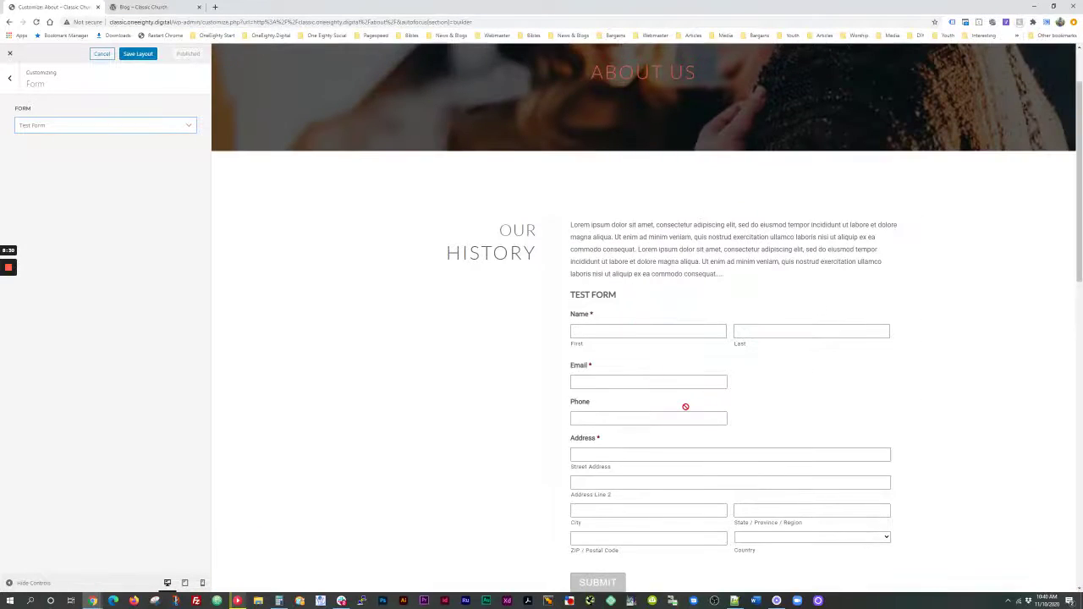
scroll(684, 406, "down", 1)
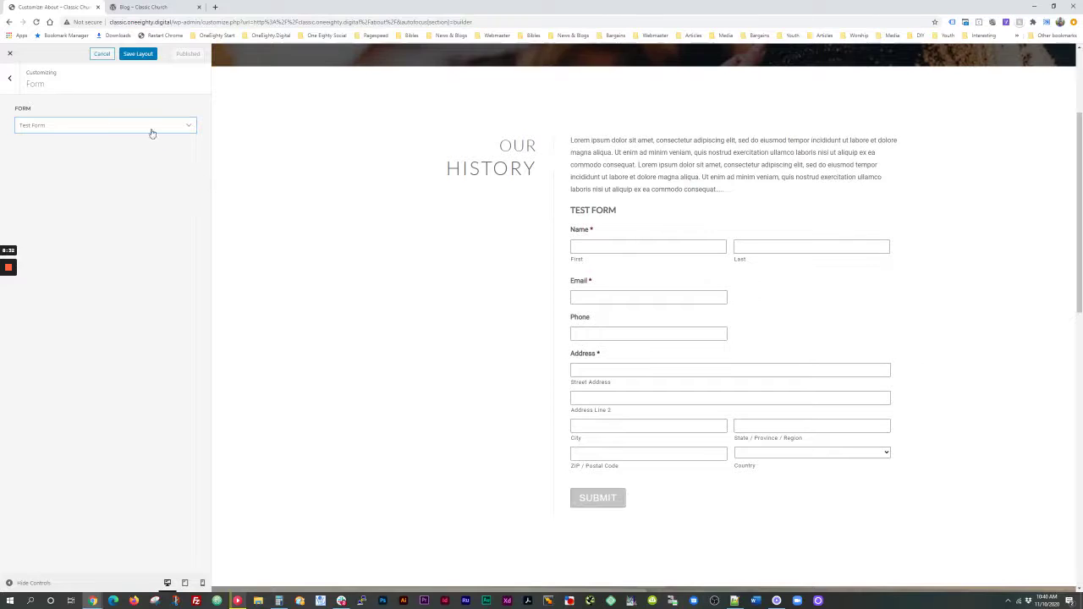
Step: Switch the Form element to the Contact Us form and return to the layout outline
left_click(152, 134)
left_click(130, 147)
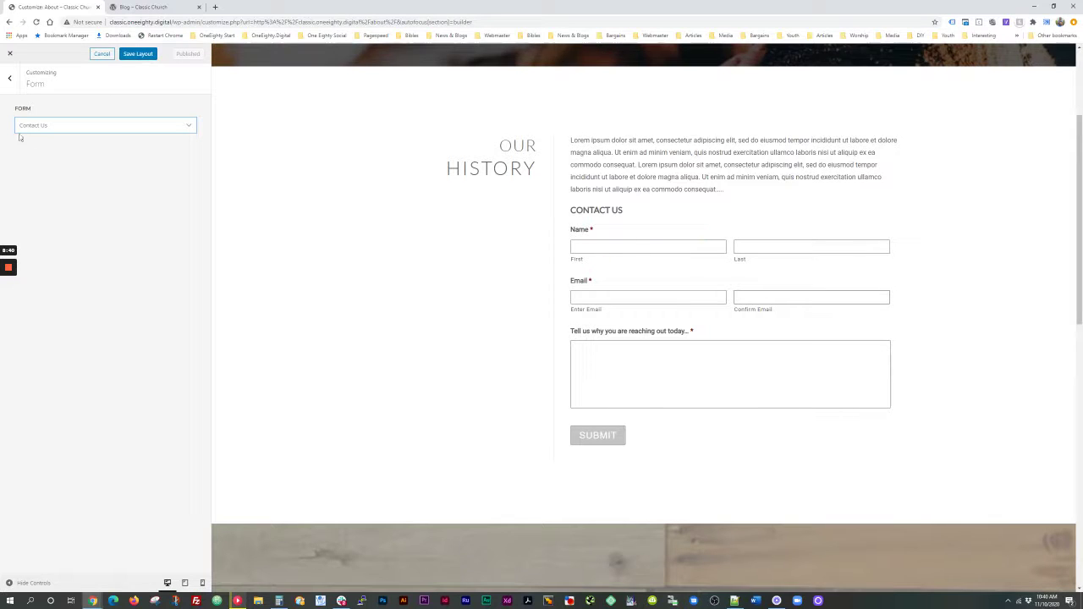
left_click(9, 78)
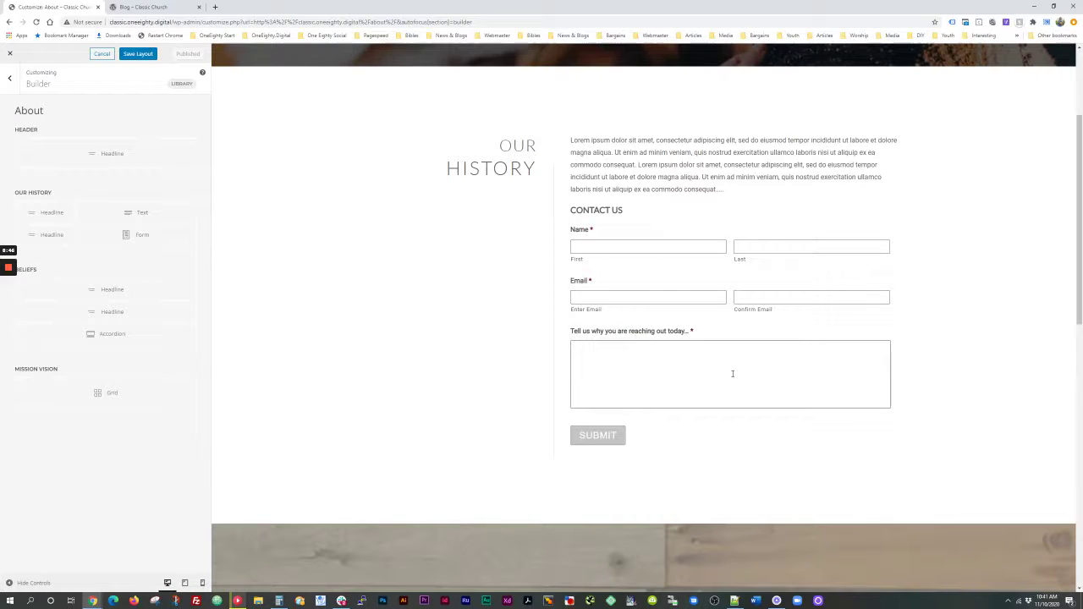
mouse_move(116, 387)
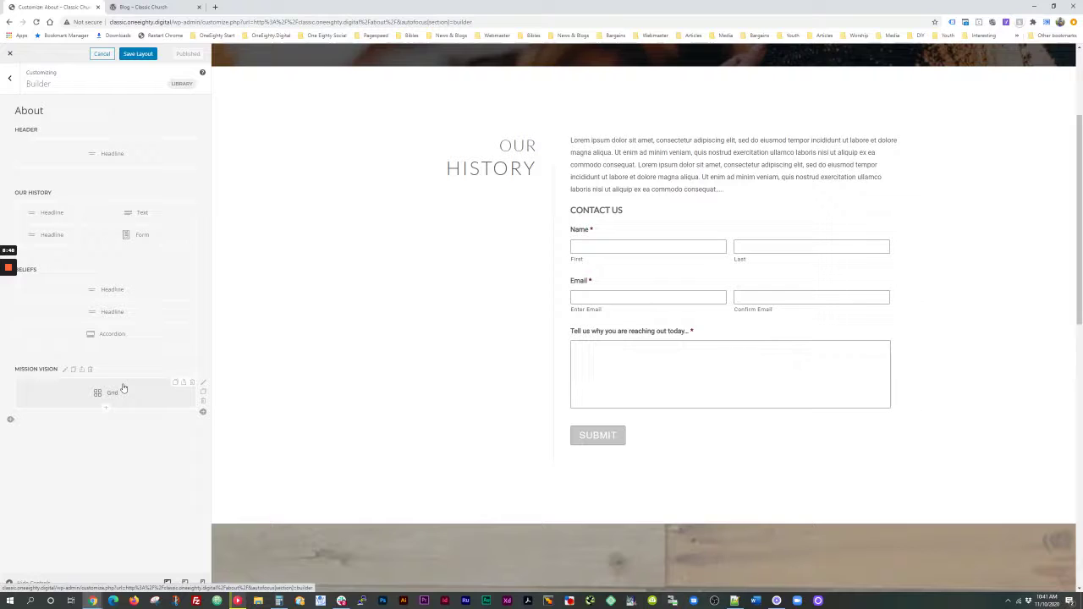